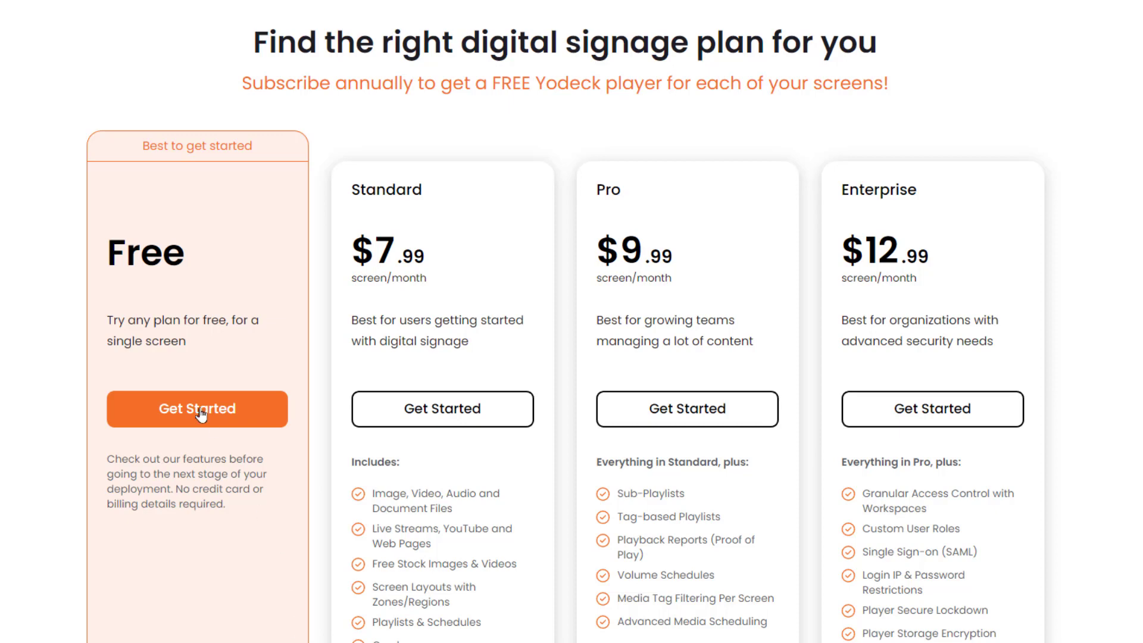
- On slide 5, replace the highlighted Free plan text with bullets 'wish we could change this' and 'Without having to refresh the presenta'
{"action": "left_click_drag", "start_coordinate": [172, 341], "coordinate": [116, 341]}
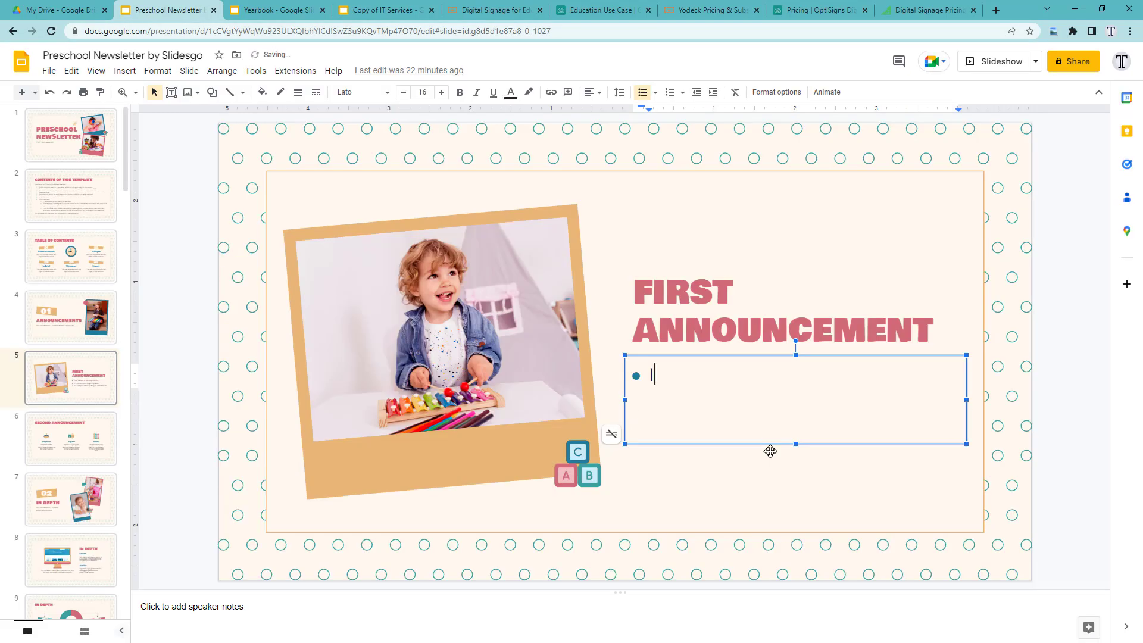
{"action": "type", "text": "wish we could change this"}
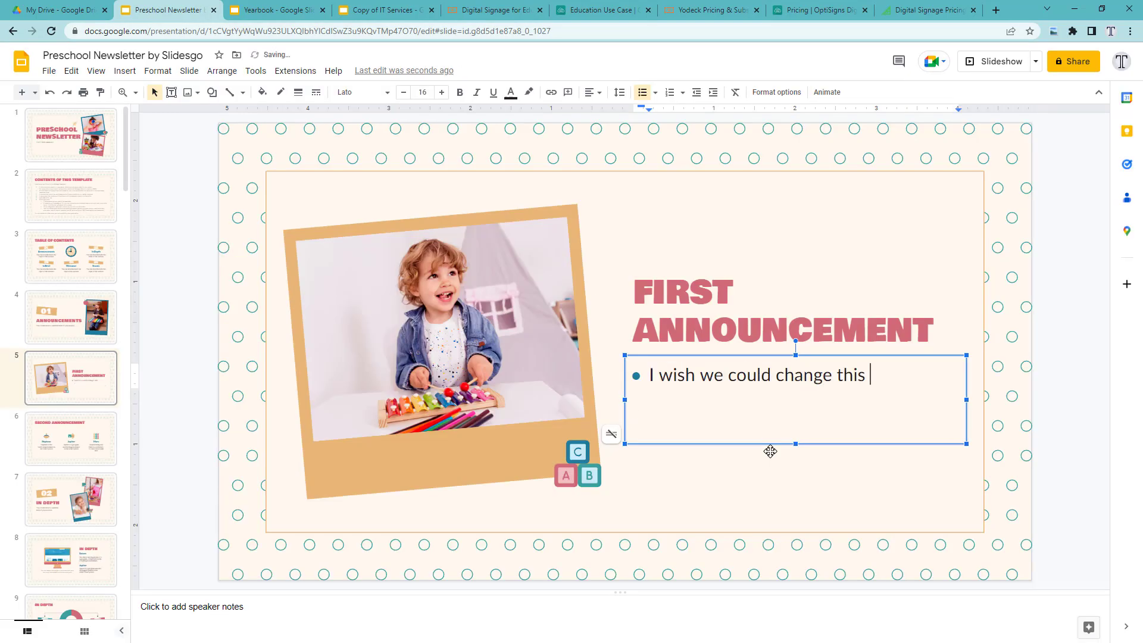
{"action": "key", "text": "Return"}
{"action": "type", "text": "Without having to refre"}
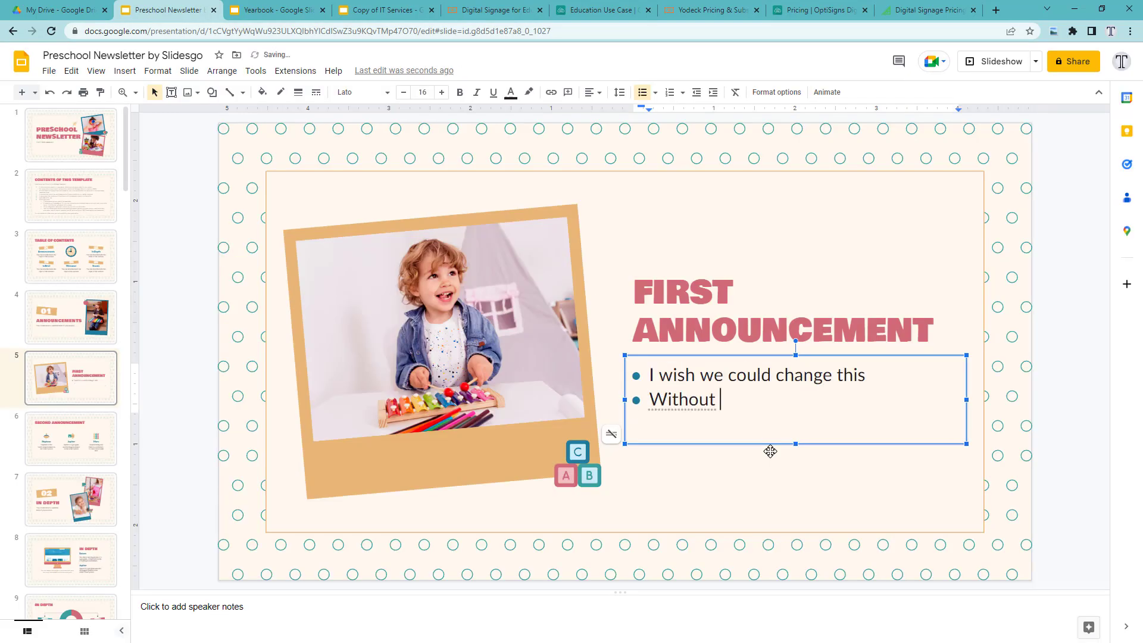
{"action": "type", "text": "sh the "}
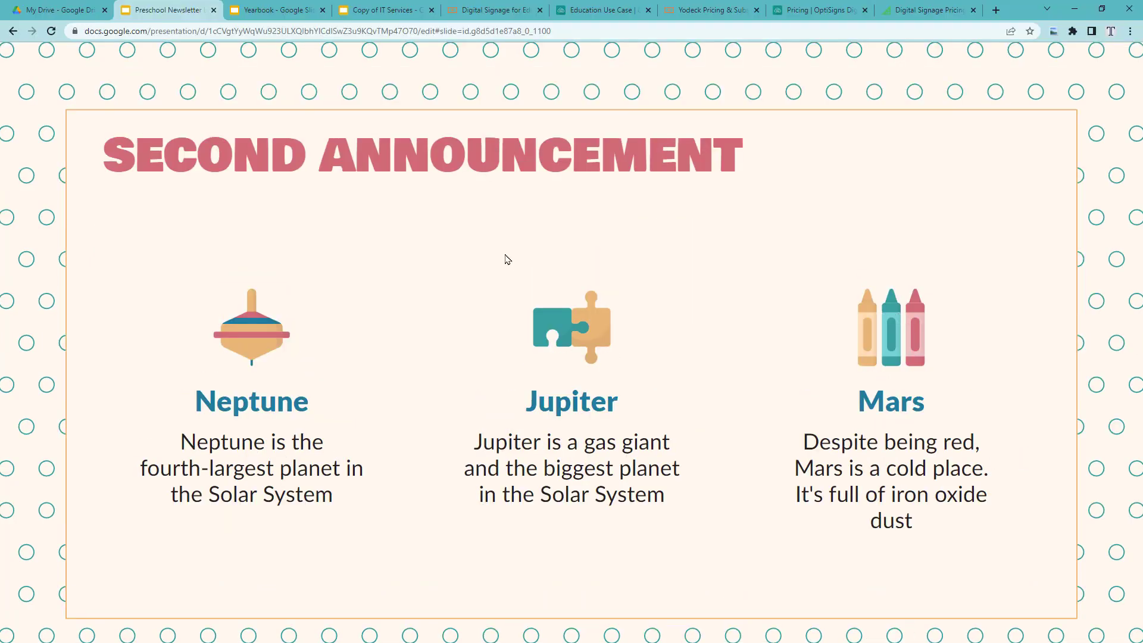
{"action": "left_click", "coordinate": [662, 470]}
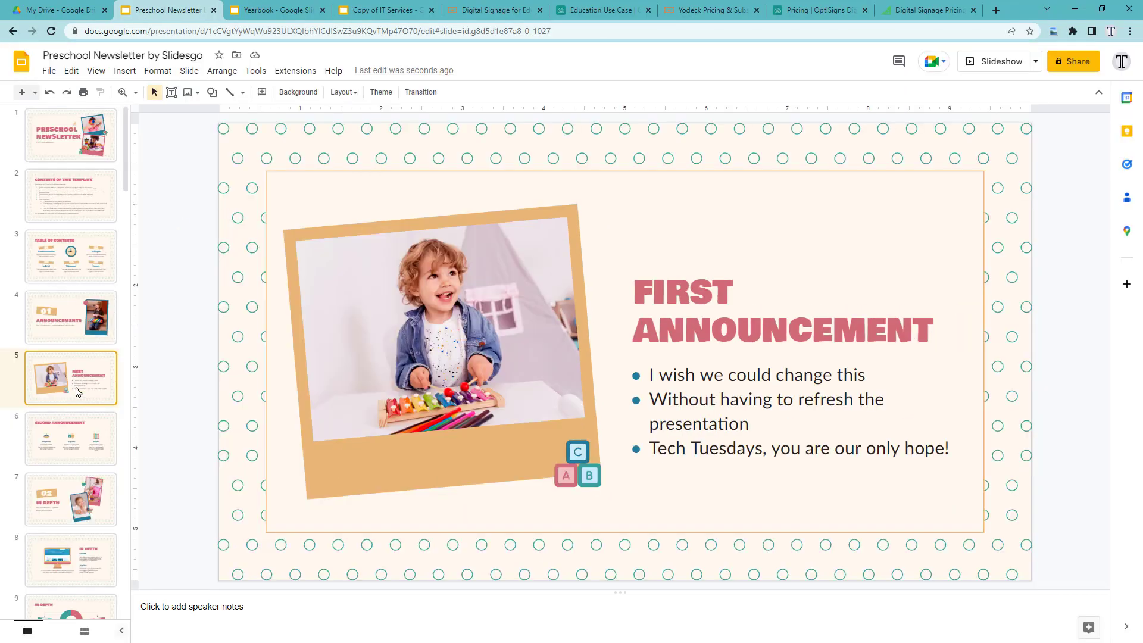
- Skip slides 9 and 8 in the slideshow, then switch to the Yearbook presentation
{"action": "scroll", "coordinate": [76, 391], "scroll_direction": "down", "scroll_amount": 5}
{"action": "right_click", "coordinate": [65, 322]}
{"action": "left_click", "coordinate": [110, 425]}
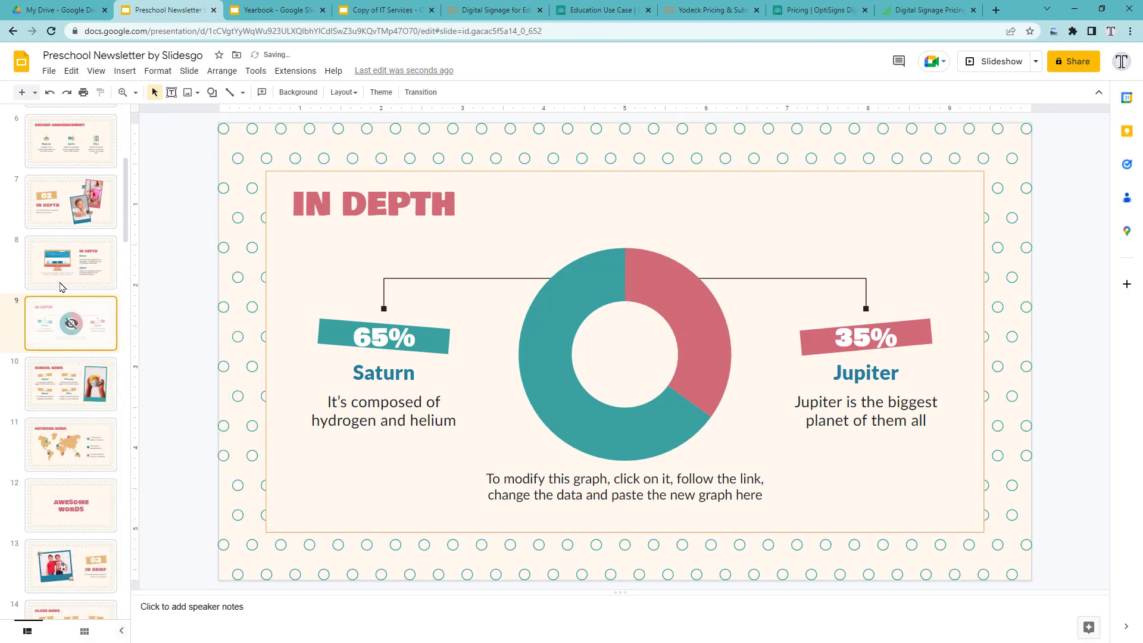
{"action": "left_click", "coordinate": [86, 280]}
{"action": "right_click", "coordinate": [88, 269]}
{"action": "left_click", "coordinate": [116, 420]}
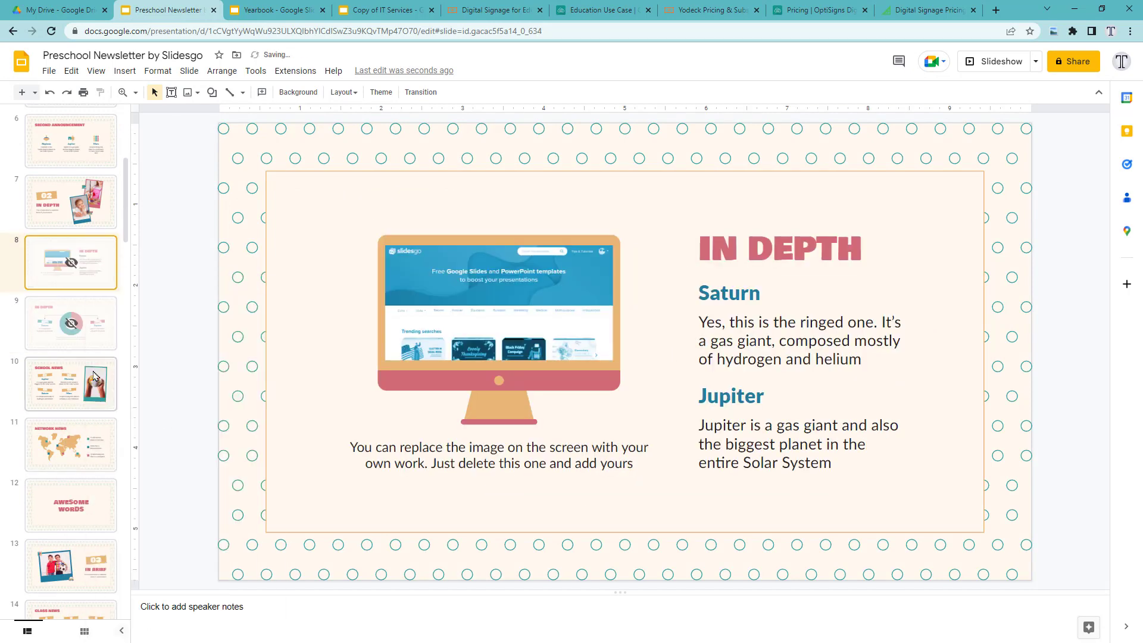
{"action": "left_click", "coordinate": [49, 71]}
{"action": "left_click", "coordinate": [518, 62]}
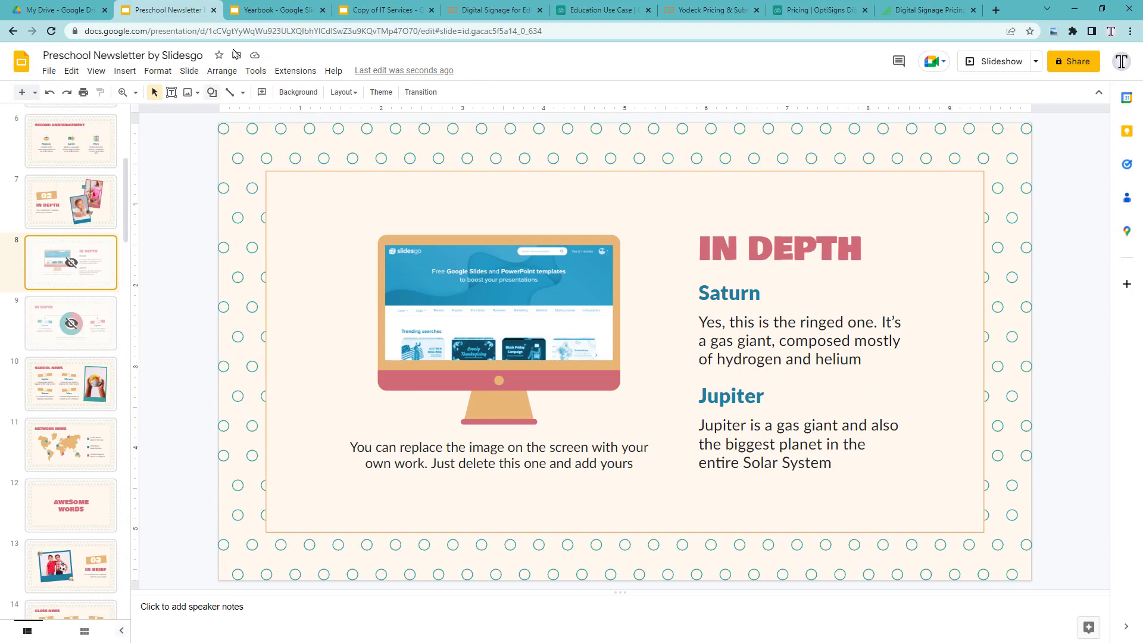
{"action": "left_click", "coordinate": [262, 10]}
- Replace the blue placeholder on Yearbook slide 2 with the first web result for 'puppies'
{"action": "left_click", "coordinate": [102, 198]}
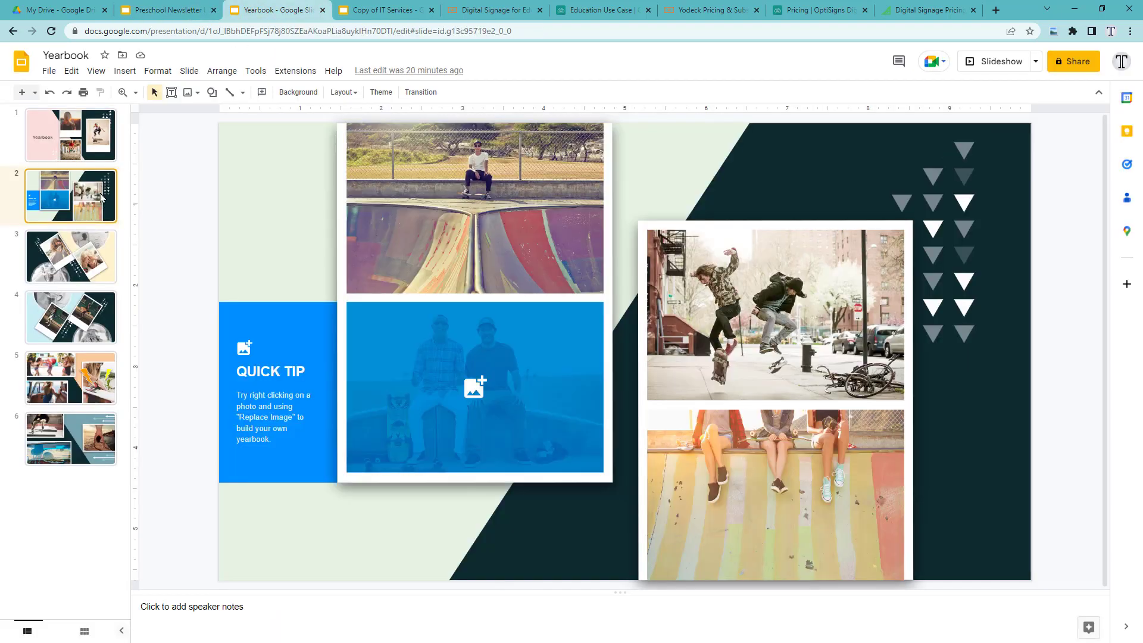
{"action": "left_click", "coordinate": [476, 388]}
{"action": "right_click", "coordinate": [469, 394]}
{"action": "mouse_move", "coordinate": [525, 551]}
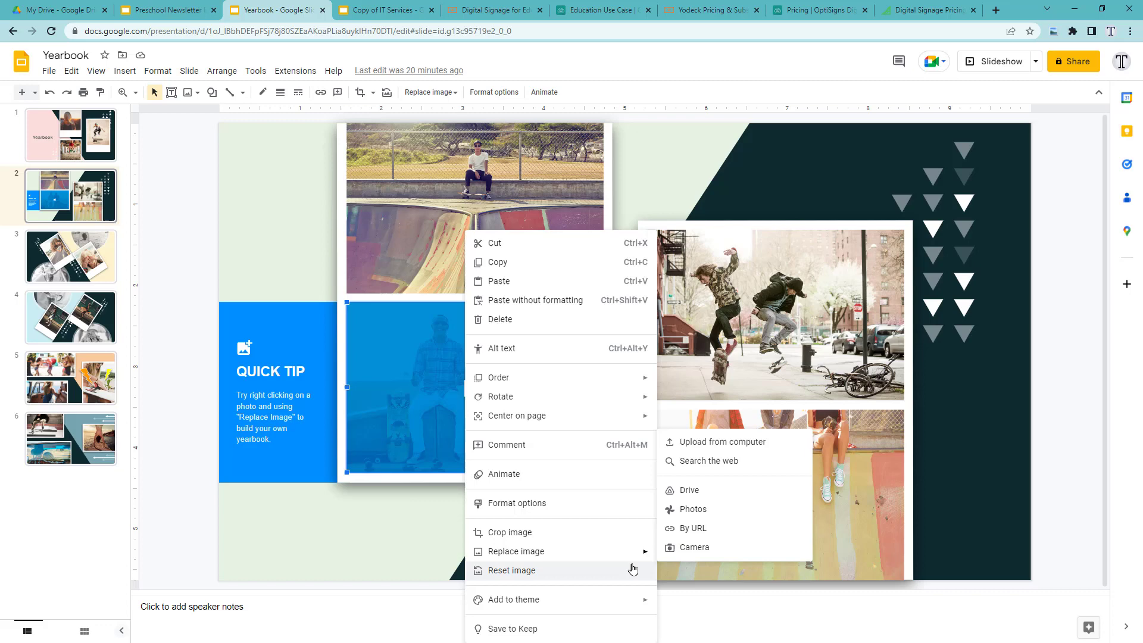
{"action": "left_click", "coordinate": [739, 462]}
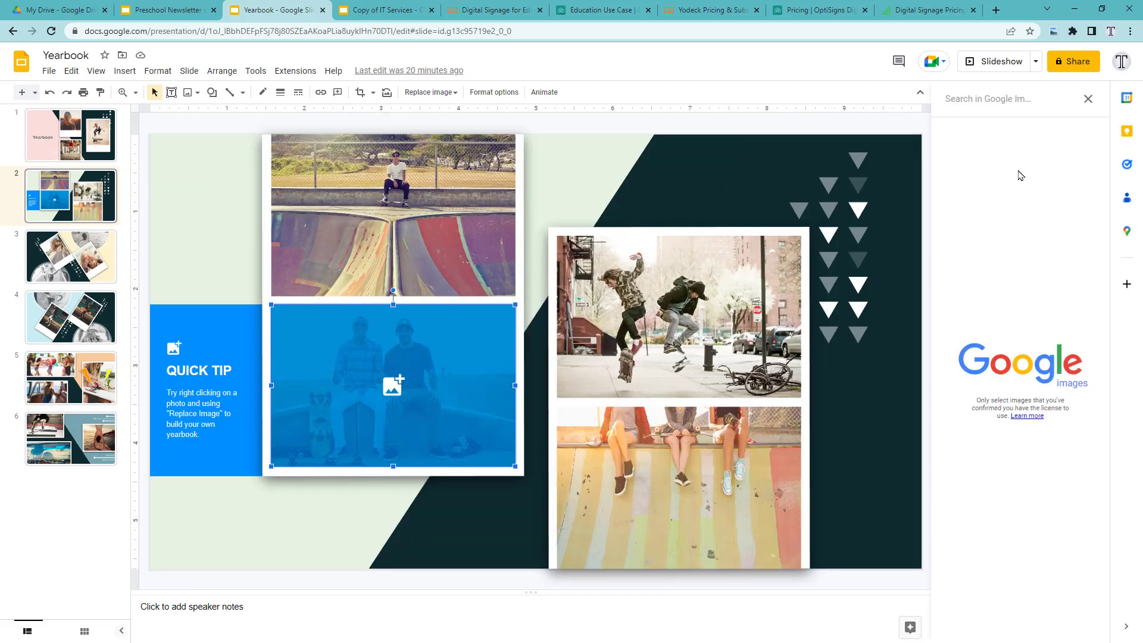
{"action": "type", "text": "puppies"}
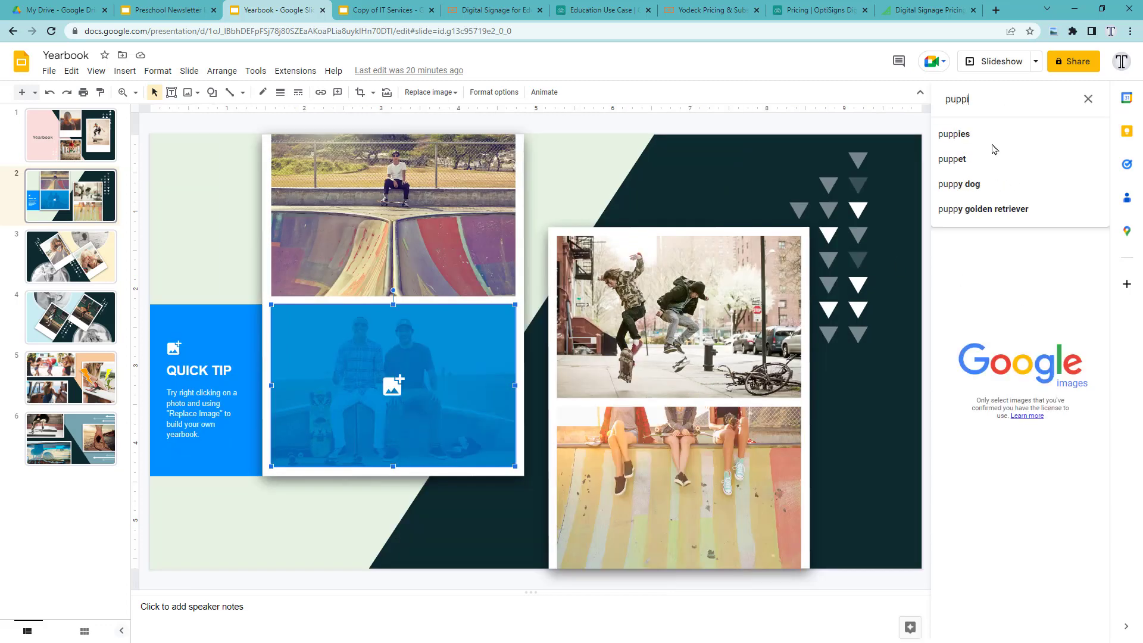
{"action": "key", "text": "Return"}
{"action": "left_click", "coordinate": [985, 179]}
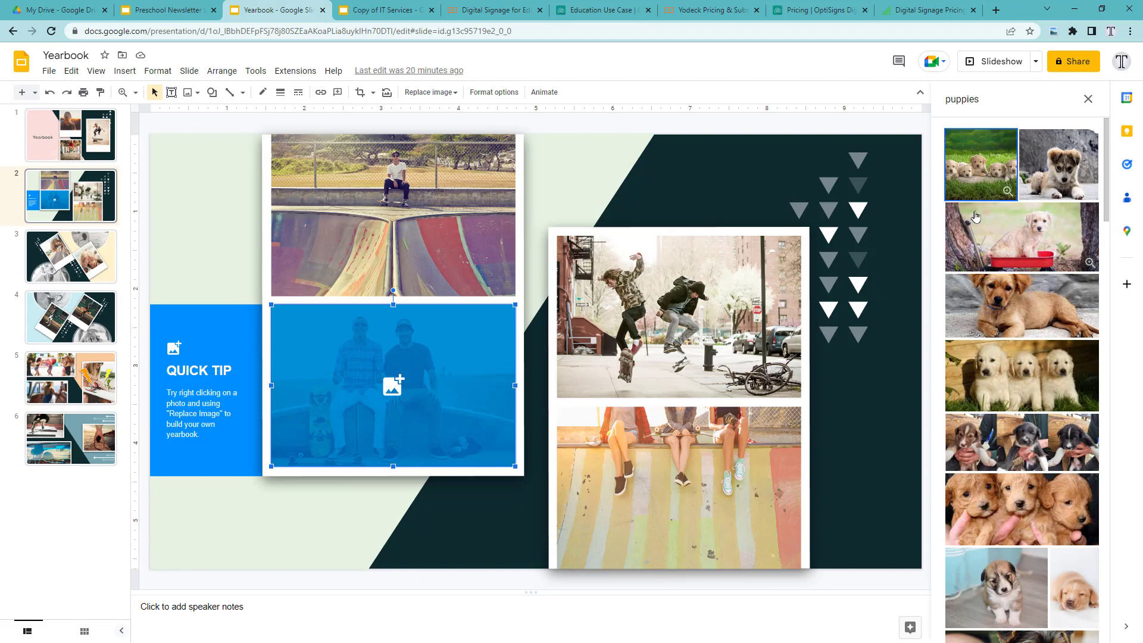
{"action": "left_click", "coordinate": [1071, 625]}
{"action": "left_click", "coordinate": [198, 185]}
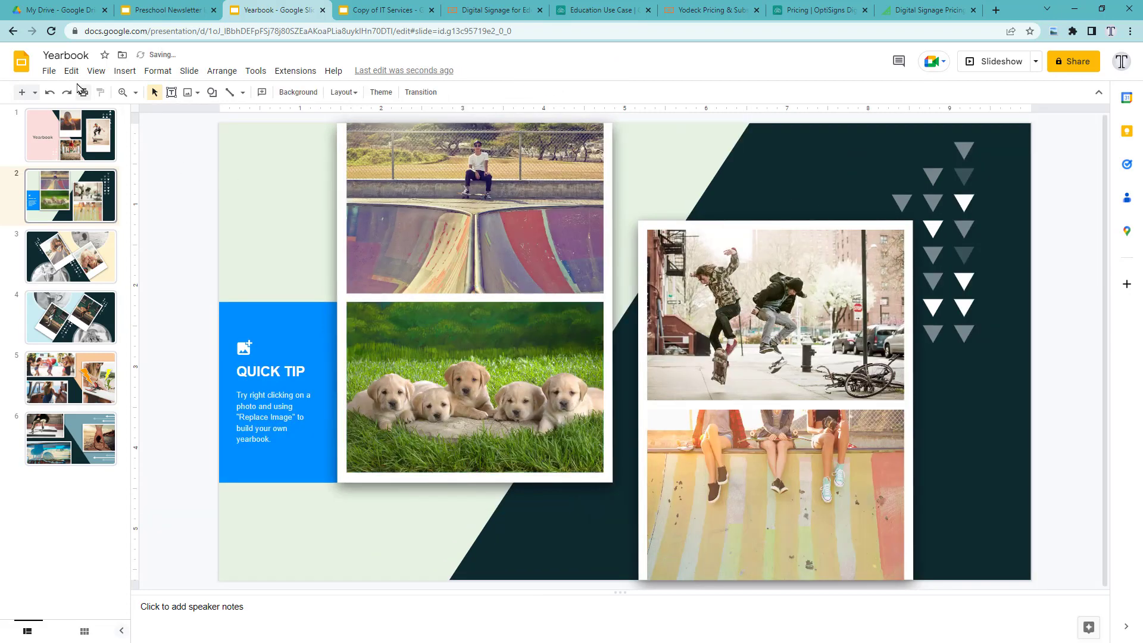
{"action": "left_click", "coordinate": [49, 70]}
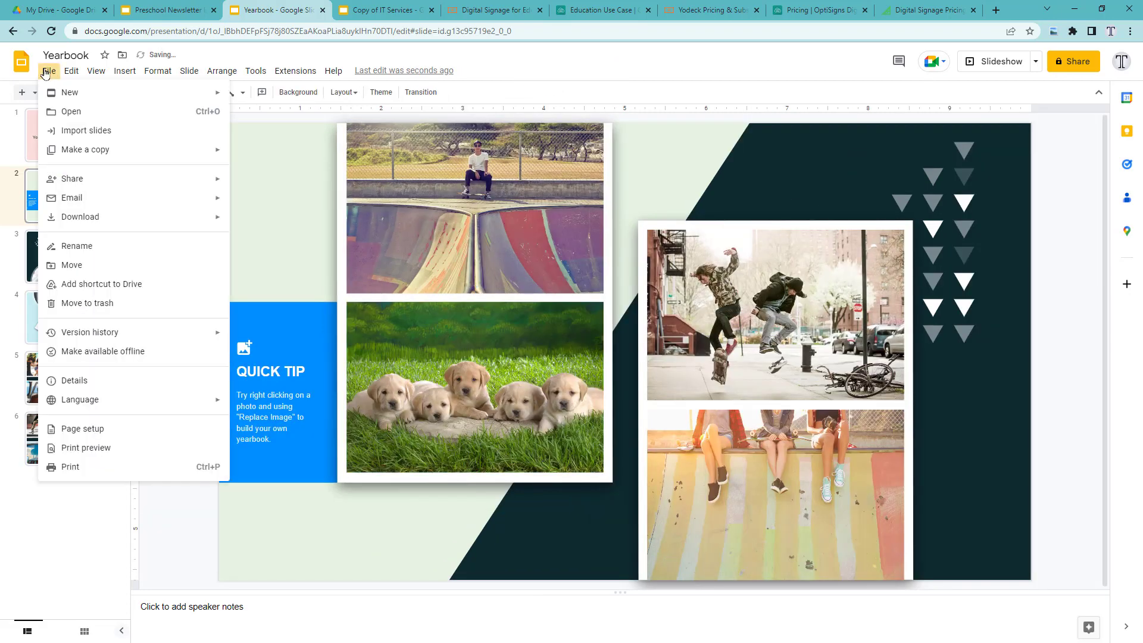
{"action": "left_click", "coordinate": [129, 431]}
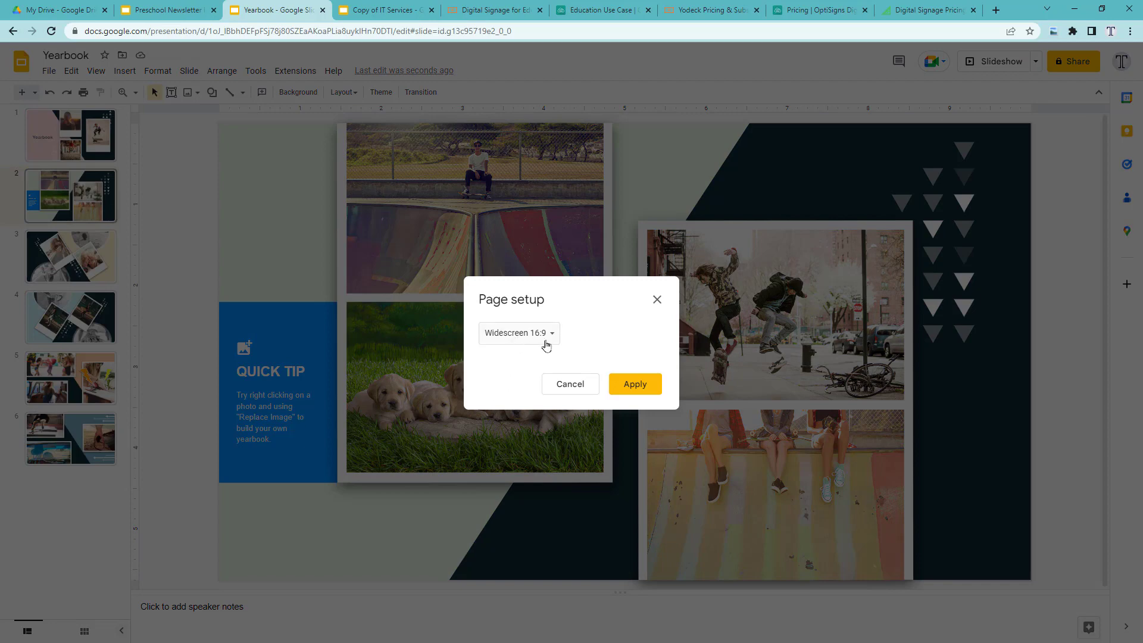
{"action": "left_click", "coordinate": [554, 332]}
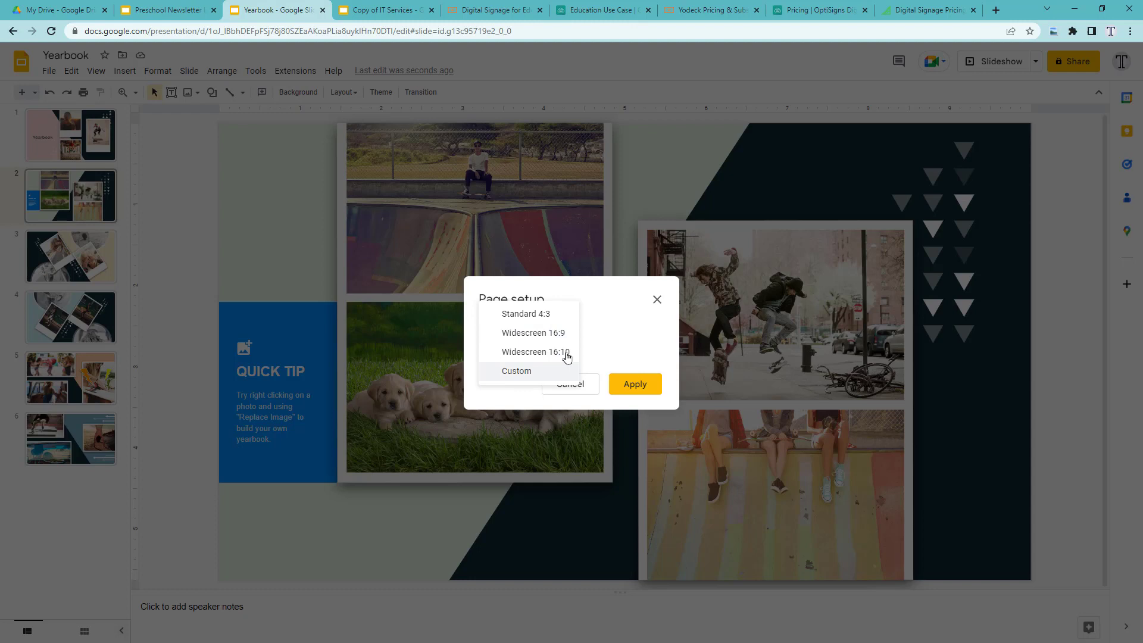
{"action": "left_click", "coordinate": [615, 331]}
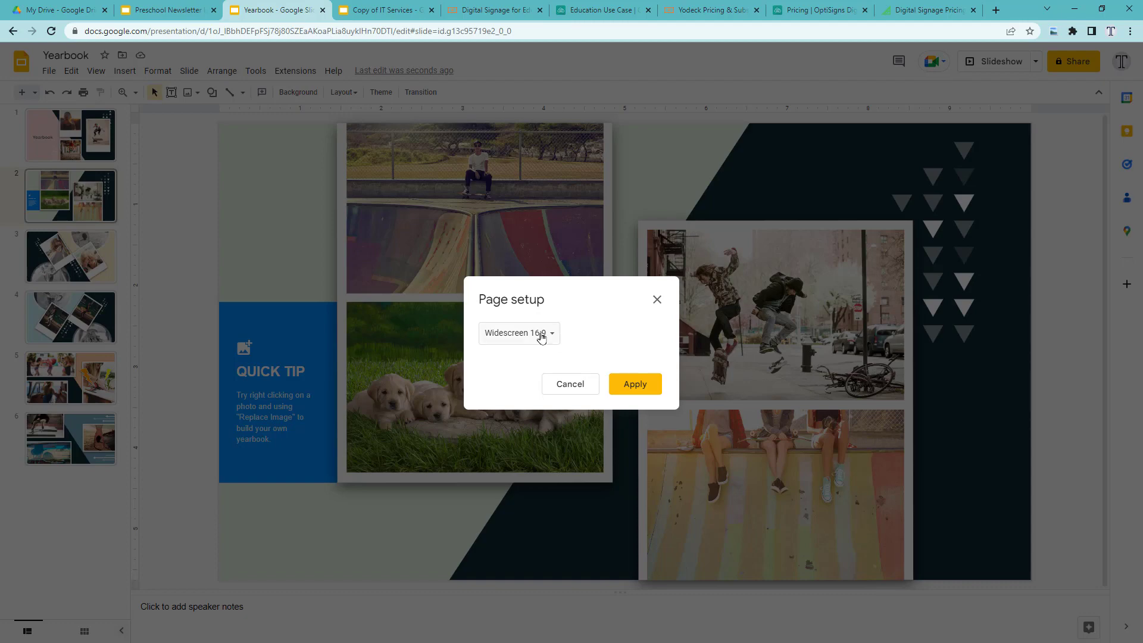
{"action": "left_click", "coordinate": [541, 336]}
{"action": "left_click", "coordinate": [615, 364]}
{"action": "left_click", "coordinate": [570, 384]}
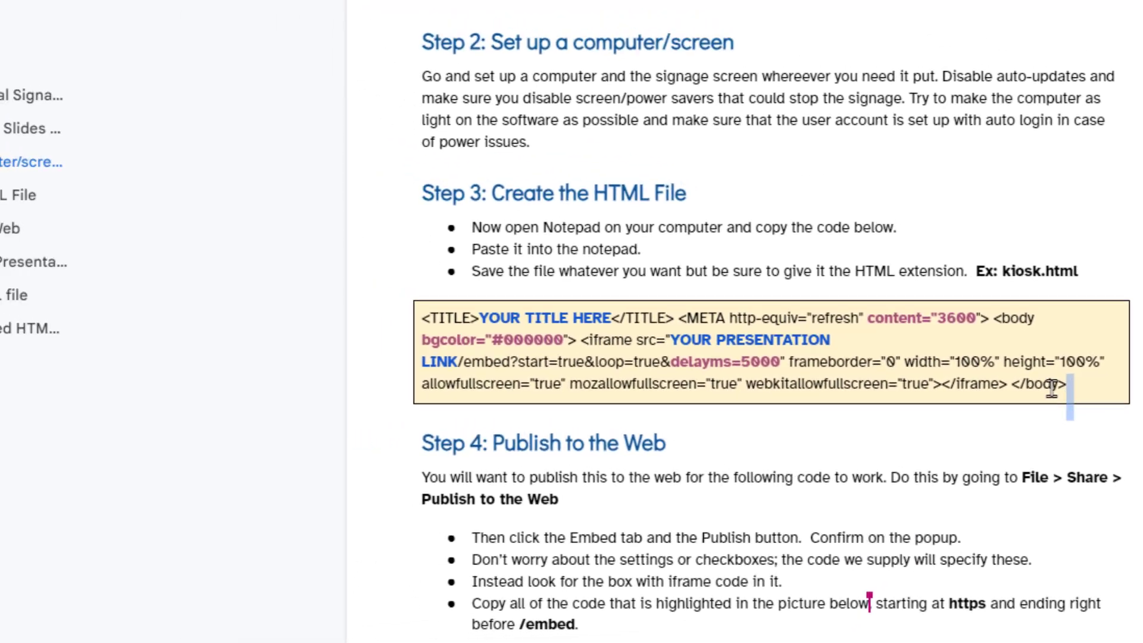
- Select the entire iframe HTML code block under Step 3 of the guide
{"action": "left_click_drag", "start_coordinate": [1051, 388], "coordinate": [408, 328]}
{"action": "key", "text": "ctrl+c"}
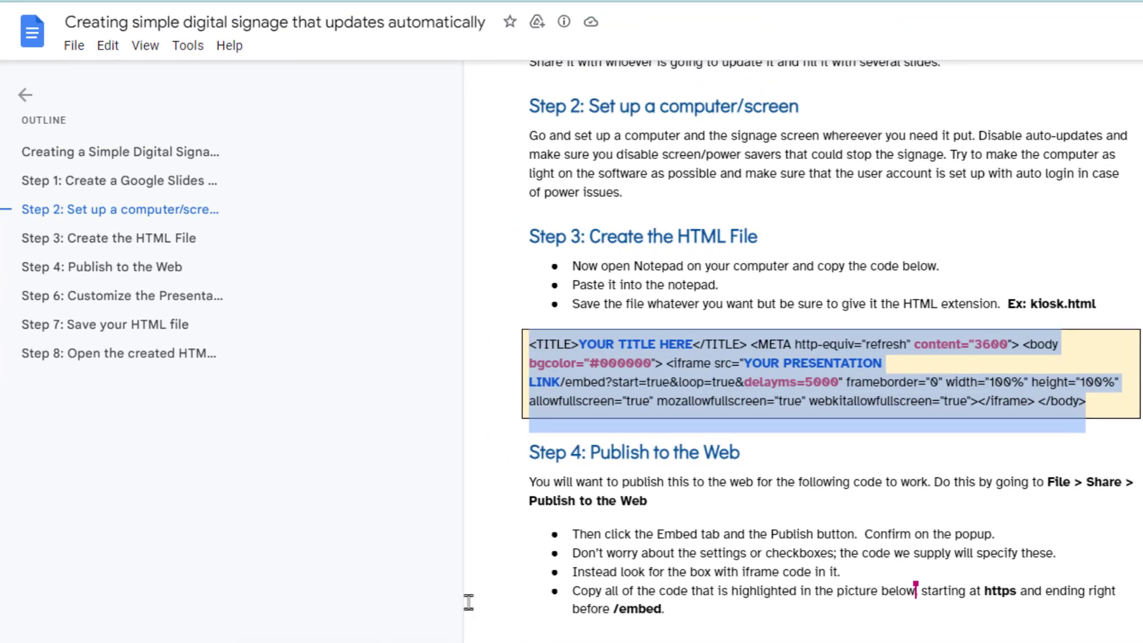
- Paste the HTML code into an empty Notepad document and save it as kiosk.html
{"action": "key", "text": "alt+Tab"}
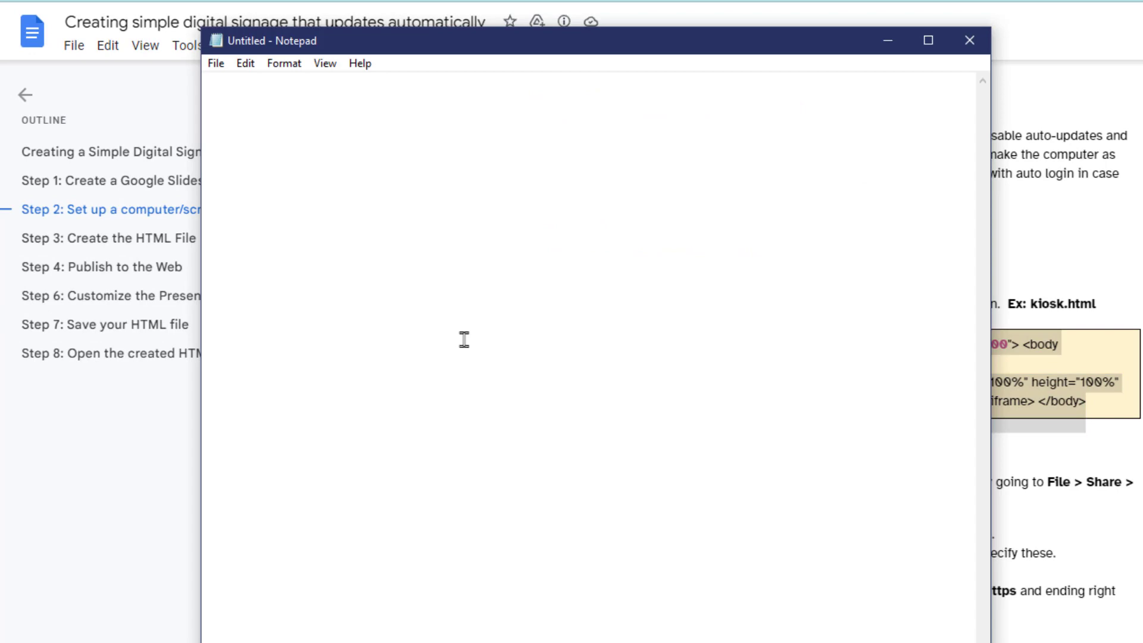
{"action": "key", "text": "ctrl+v"}
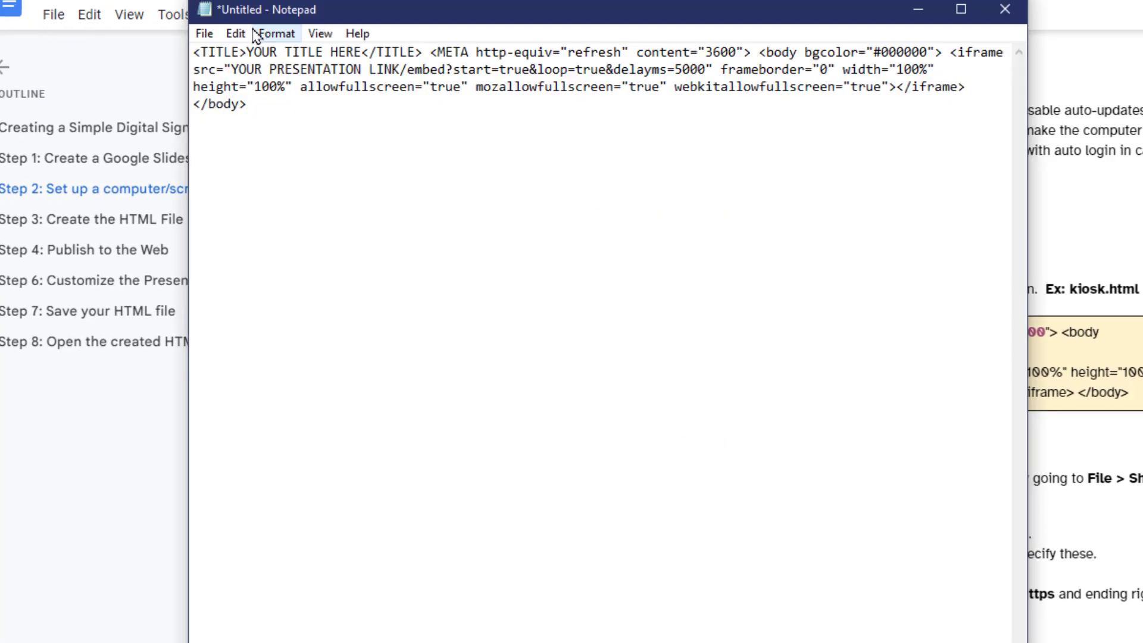
{"action": "left_click", "coordinate": [204, 33]}
{"action": "left_click", "coordinate": [220, 115]}
{"action": "type", "text": "k"}
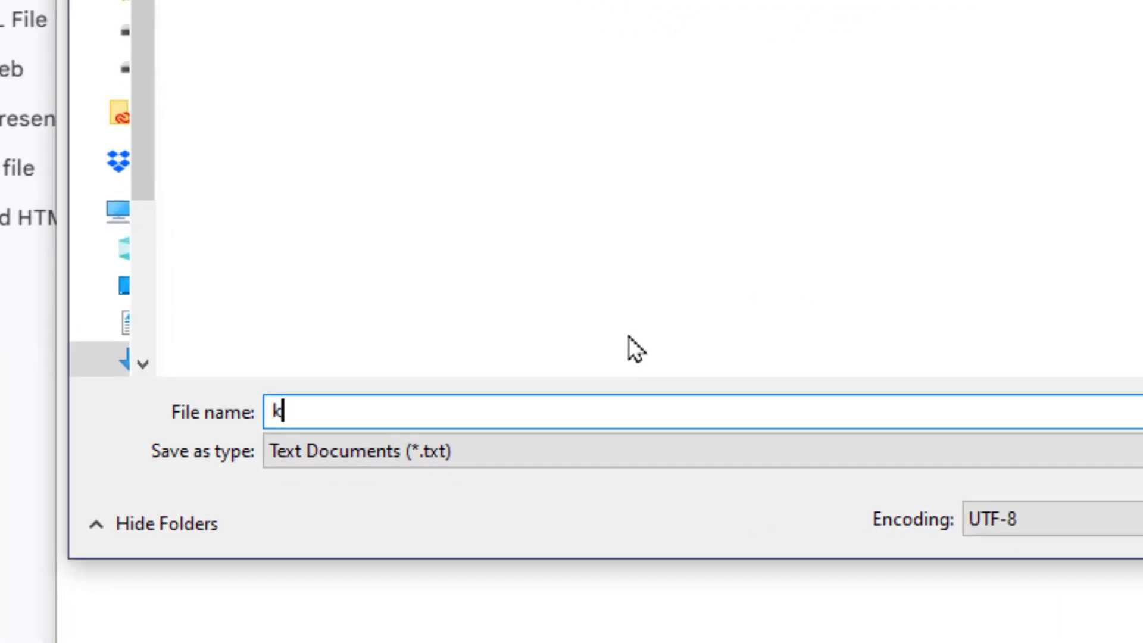
{"action": "type", "text": "iosk.ht"}
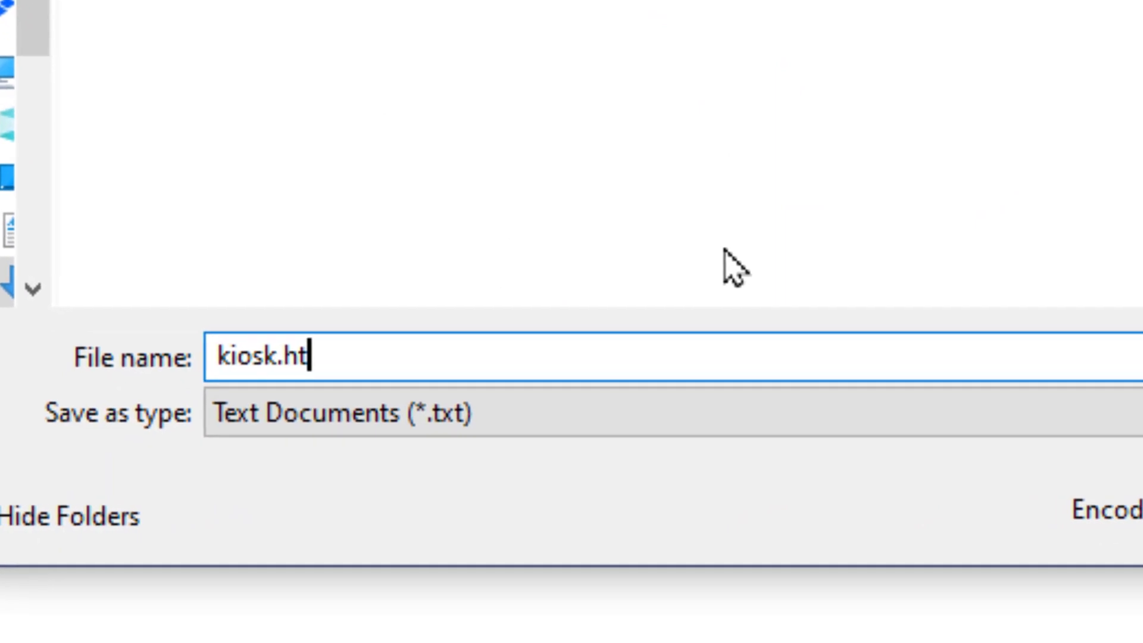
{"action": "type", "text": "ml"}
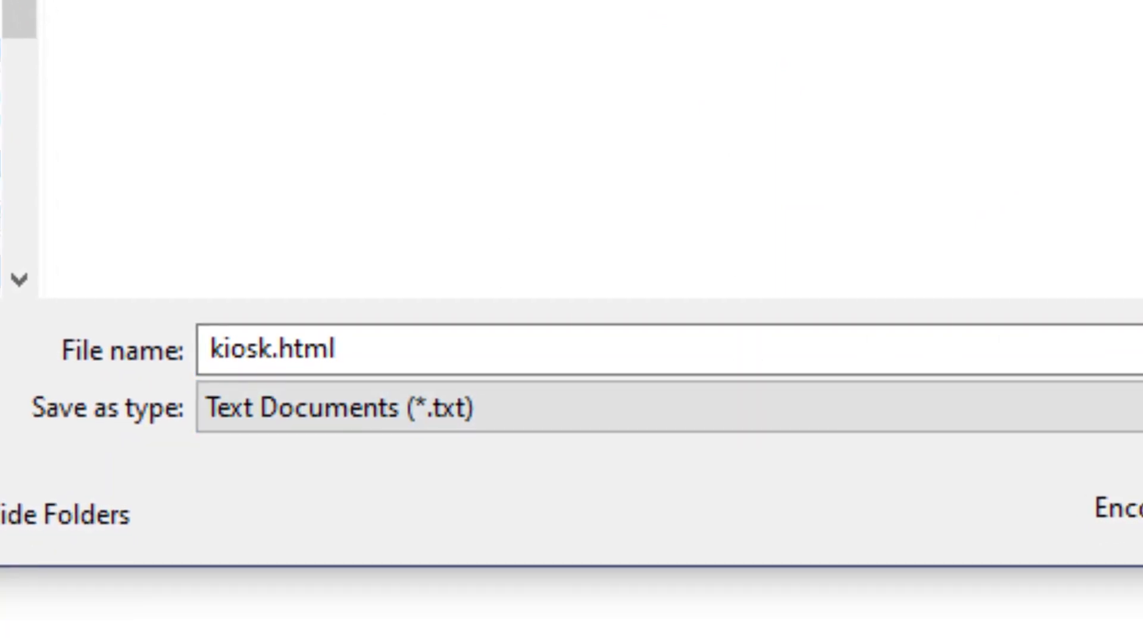
{"action": "key", "text": "Return"}
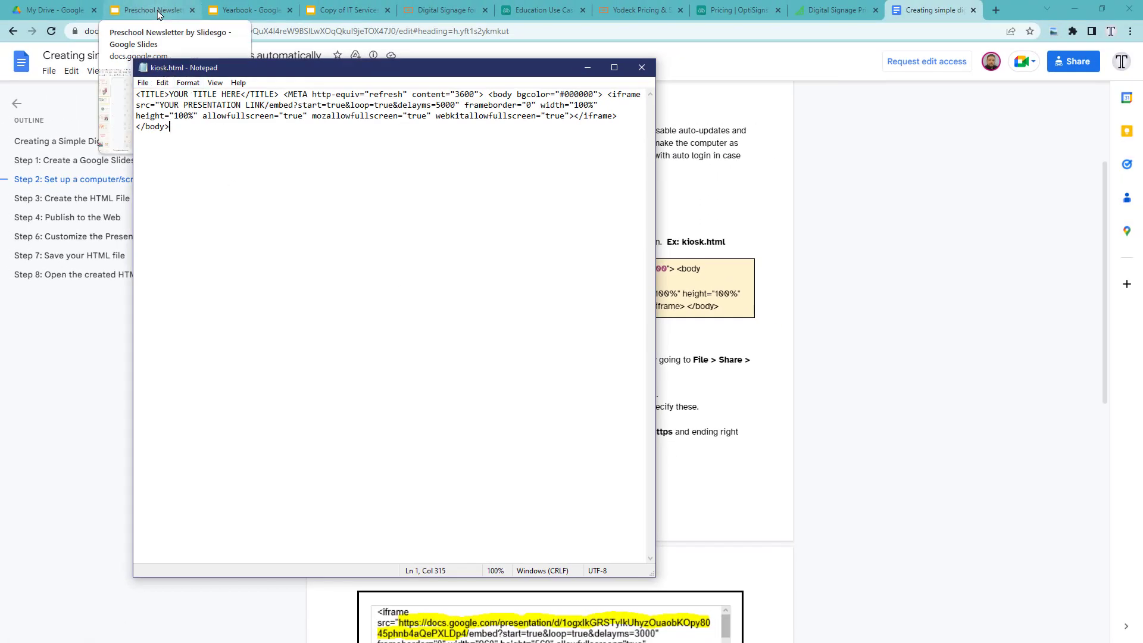
- Publish the Preschool Newsletter presentation to the web using the Embed option
{"action": "left_click", "coordinate": [158, 10]}
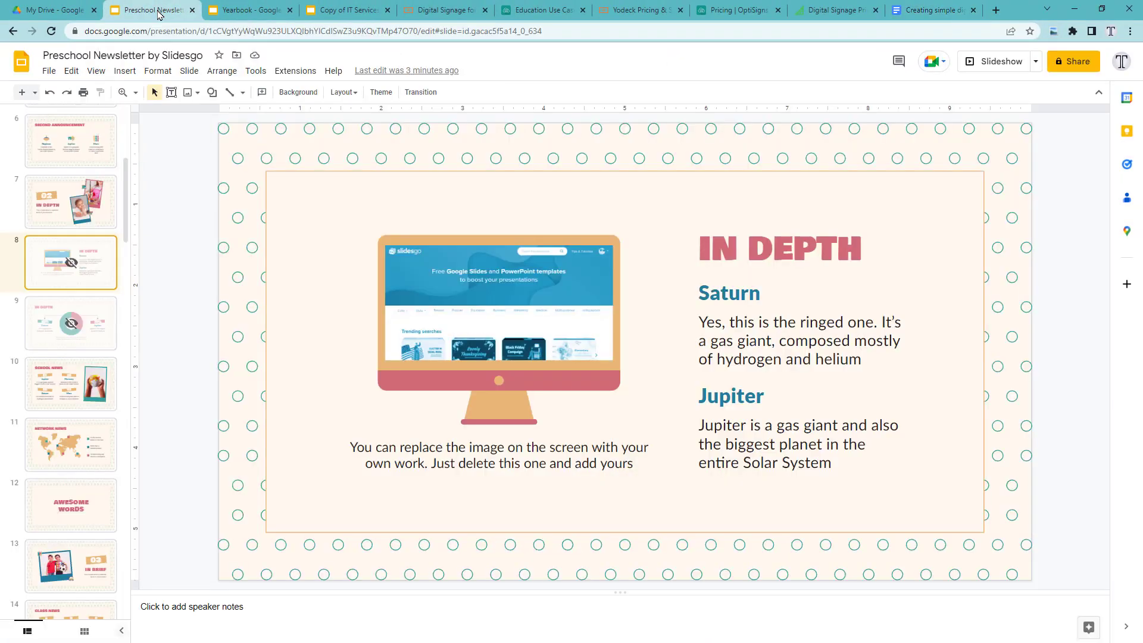
{"action": "left_click", "coordinate": [49, 71]}
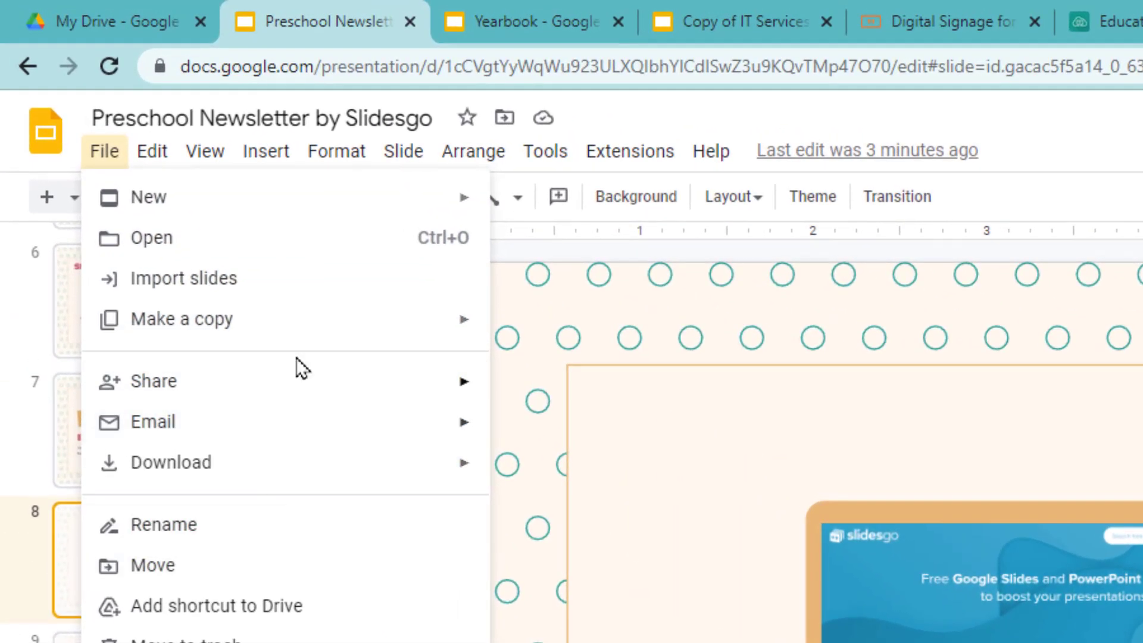
{"action": "mouse_move", "coordinate": [231, 302]}
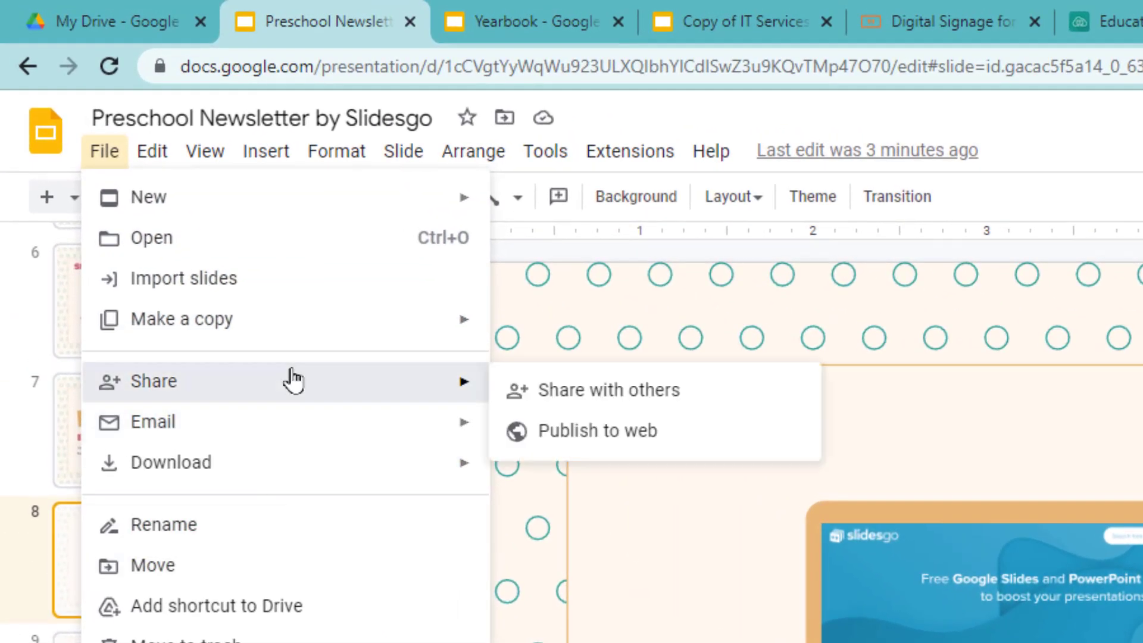
{"action": "left_click", "coordinate": [688, 447]}
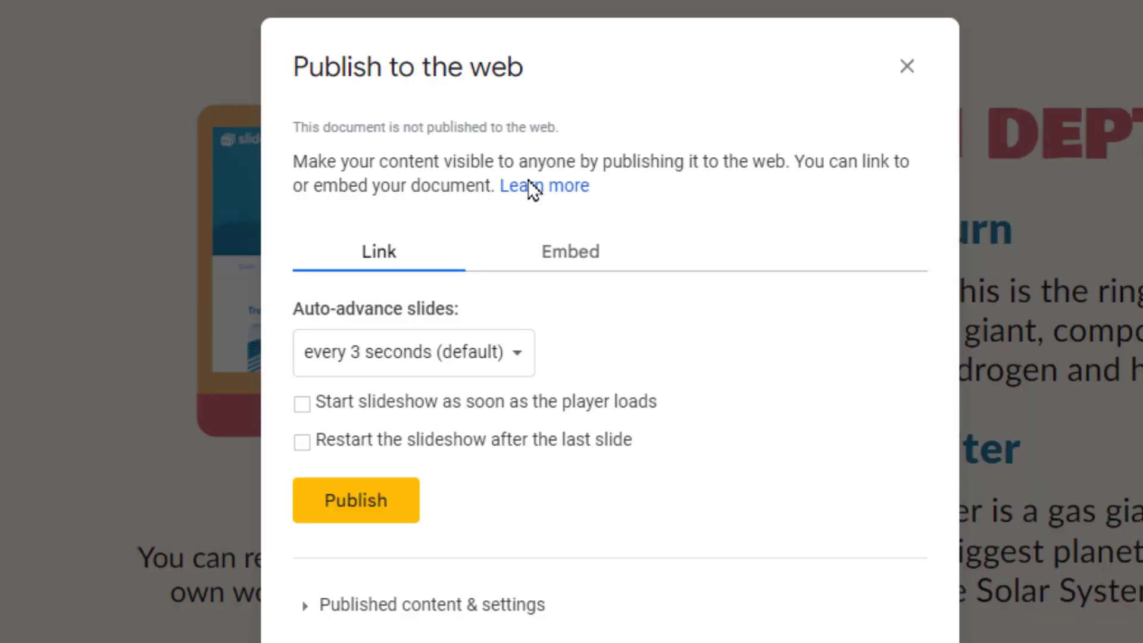
{"action": "left_click", "coordinate": [531, 262]}
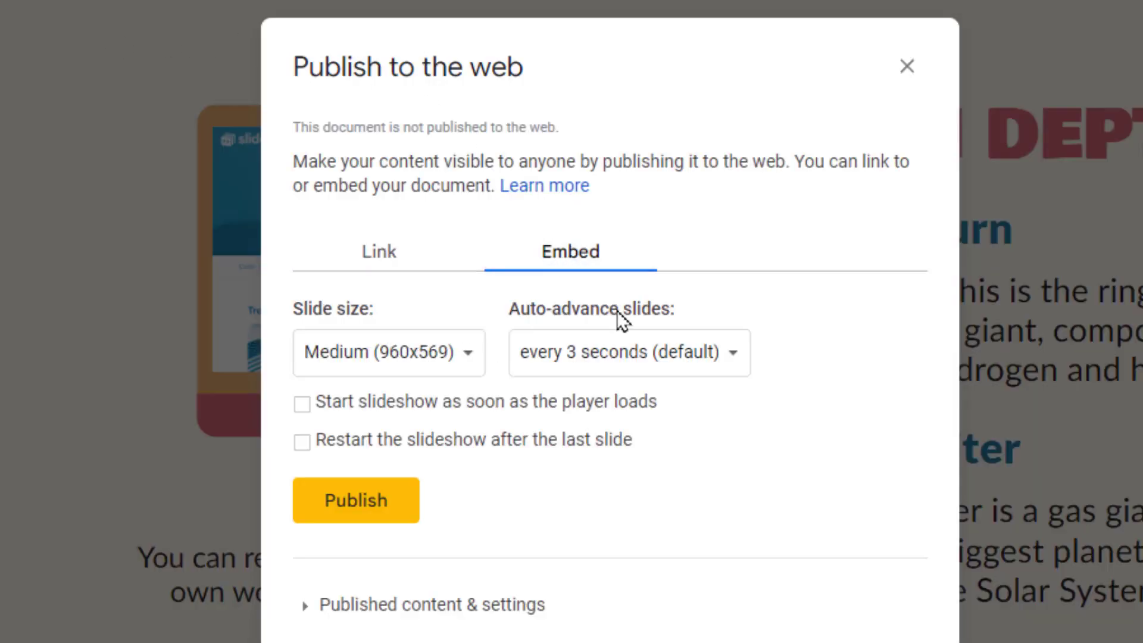
{"action": "left_click", "coordinate": [368, 518]}
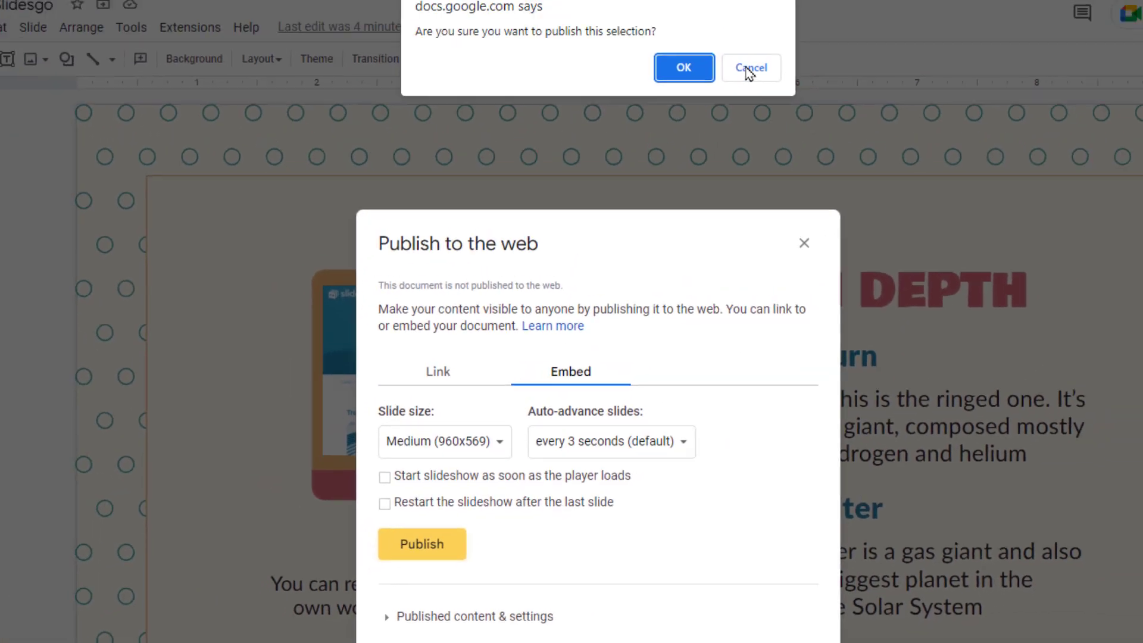
{"action": "left_click", "coordinate": [680, 83]}
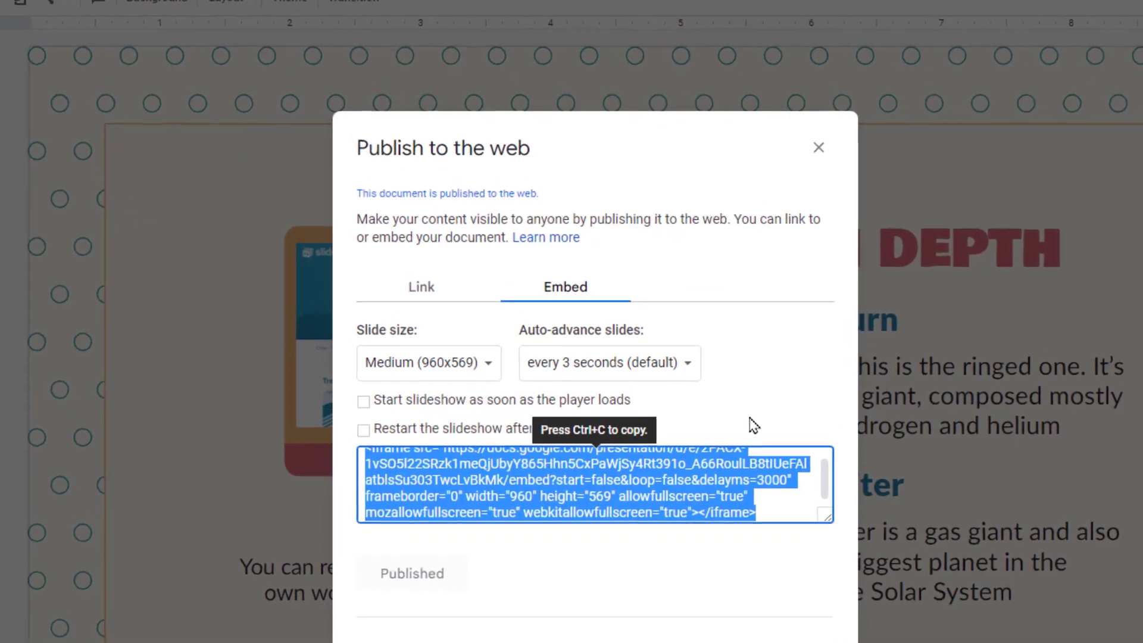
- Select the presentation URL in the embed code, ending at BkMk, and copy it
{"action": "left_click", "coordinate": [744, 420]}
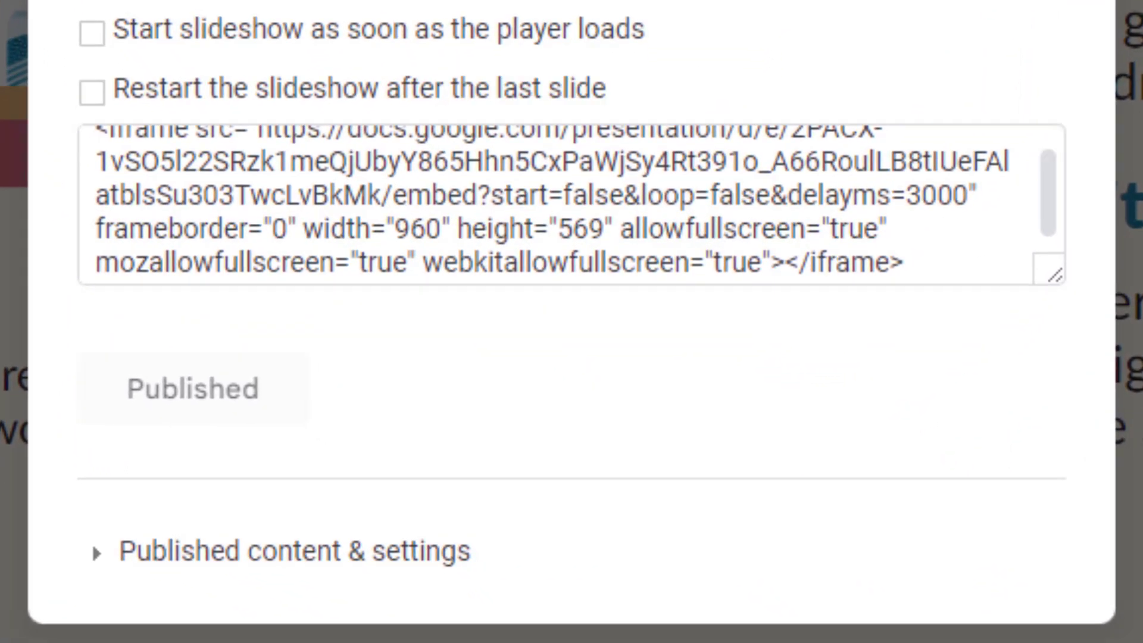
{"action": "left_click_drag", "start_coordinate": [256, 126], "coordinate": [399, 214]}
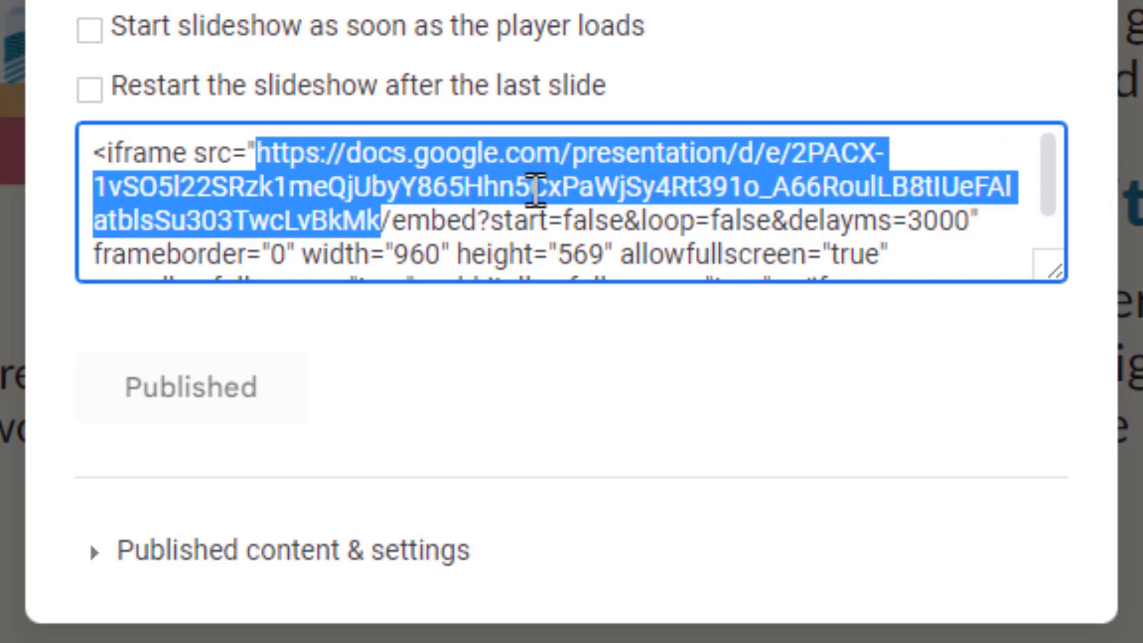
{"action": "key", "text": "shift+Right"}
{"action": "key", "text": "shift+Left"}
{"action": "key", "text": "alt+Tab"}
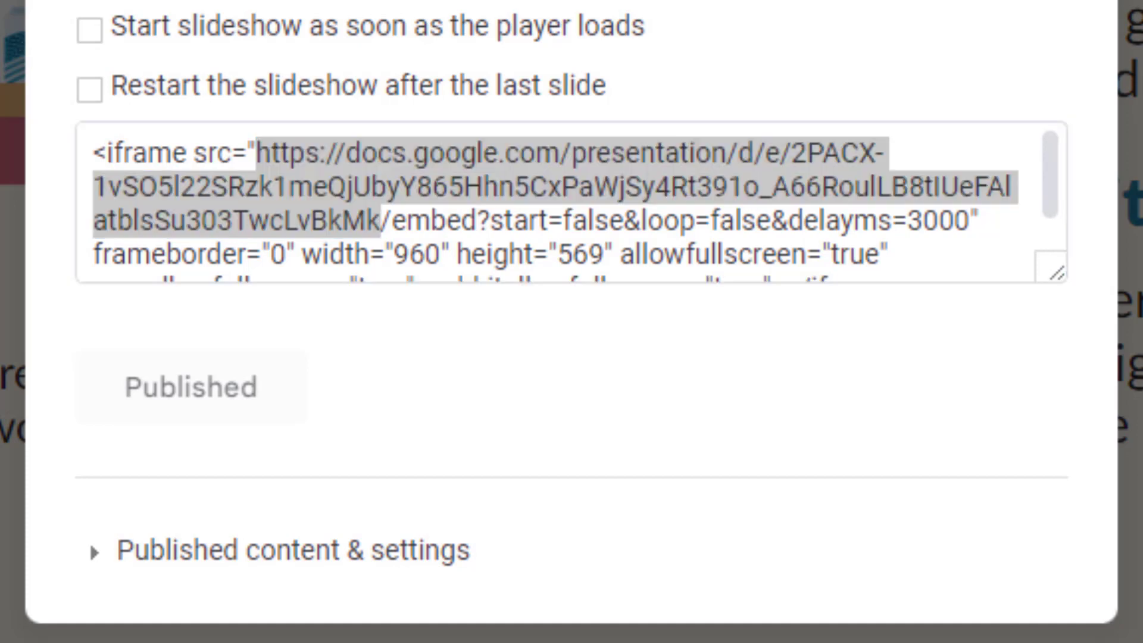
{"action": "key", "text": "alt+Tab"}
{"action": "right_click", "coordinate": [378, 220]}
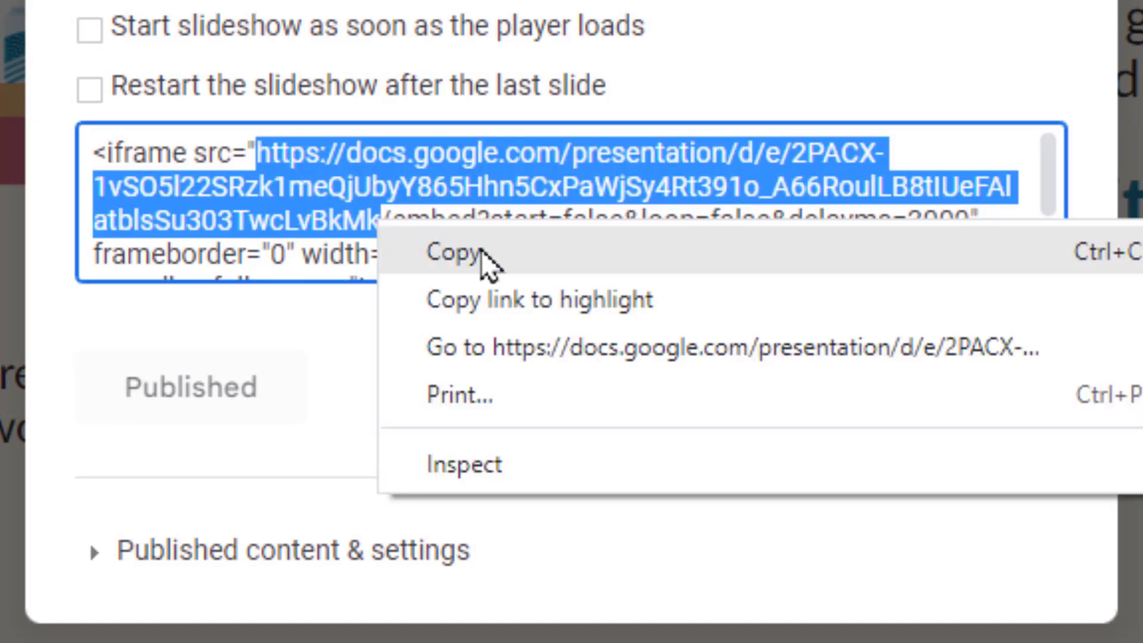
{"action": "left_click", "coordinate": [485, 254]}
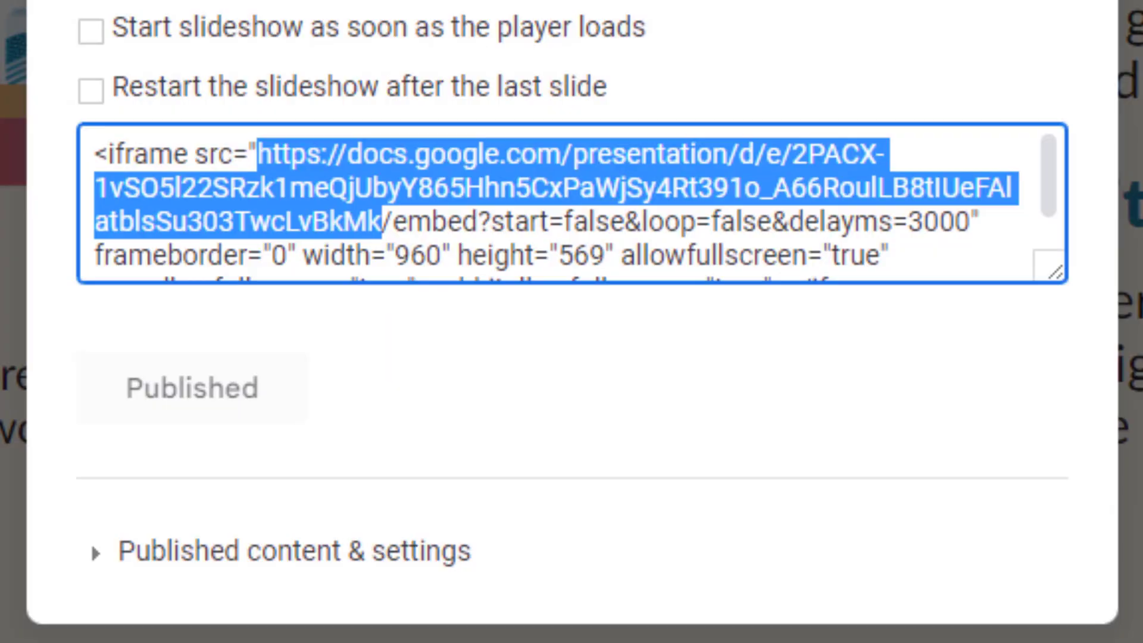
{"action": "key", "text": "alt+Tab"}
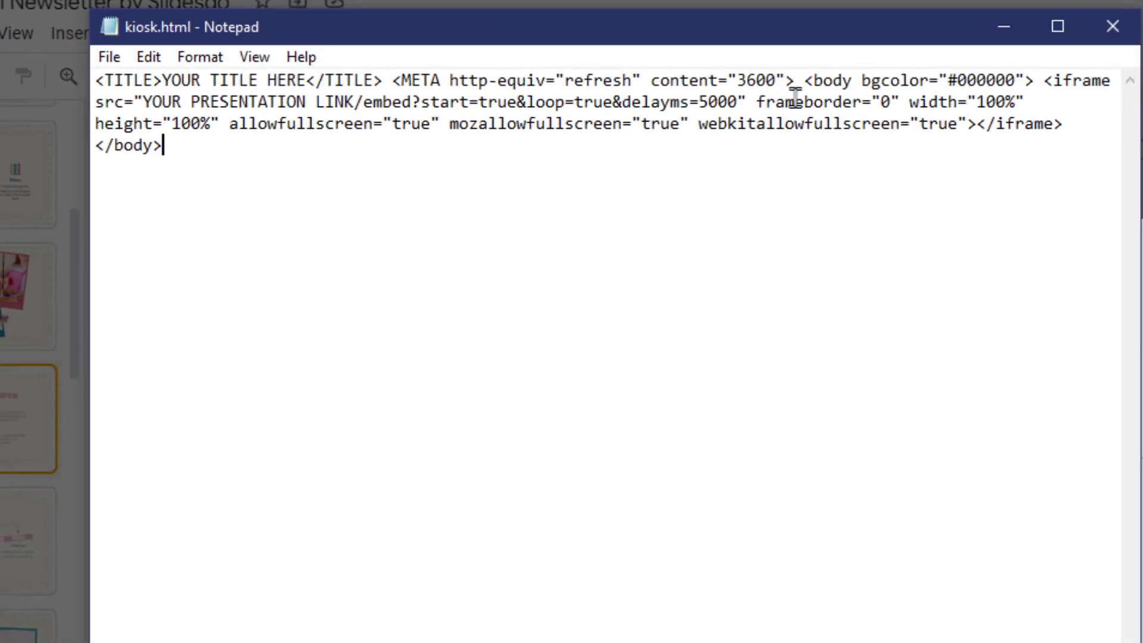
- Paste the copied presentation URL over the YOUR PRESENTATION LINK placeholder
{"action": "left_click_drag", "start_coordinate": [143, 102], "coordinate": [355, 102]}
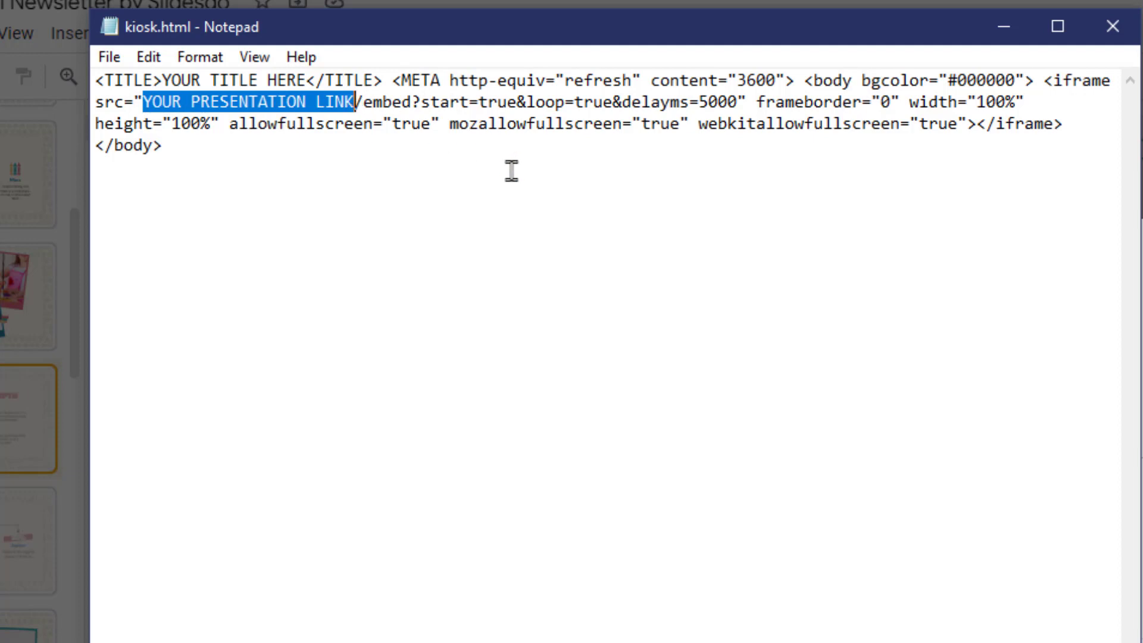
{"action": "key", "text": "ctrl+v"}
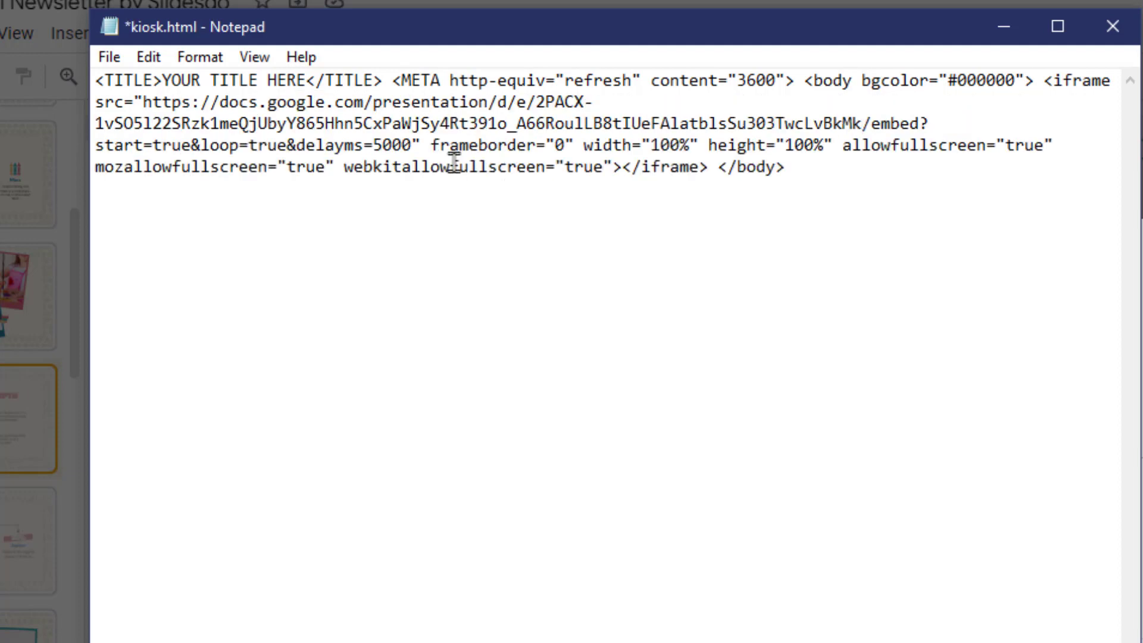
{"action": "left_click", "coordinate": [144, 104], "text": "shift"}
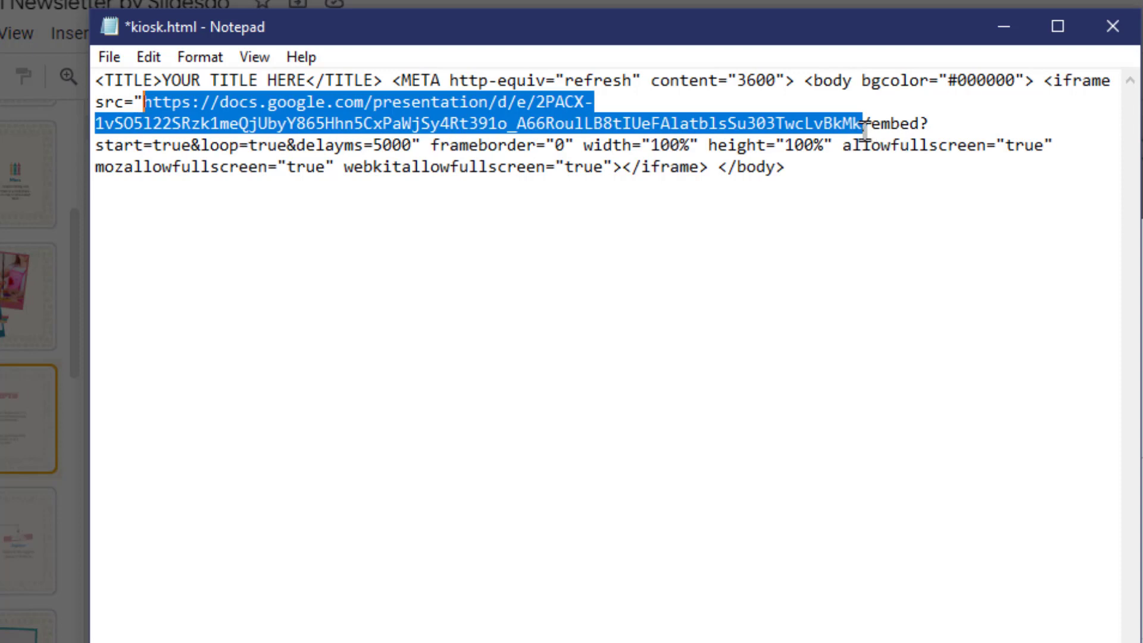
{"action": "left_click", "coordinate": [844, 173]}
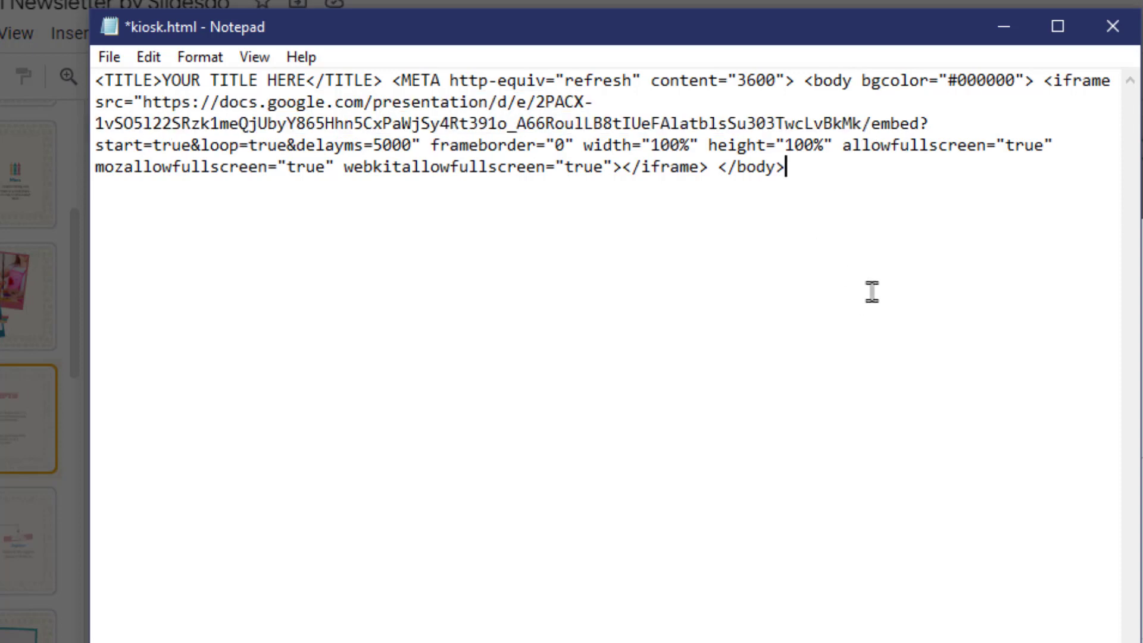
{"action": "left_click_drag", "start_coordinate": [143, 106], "coordinate": [123, 106]}
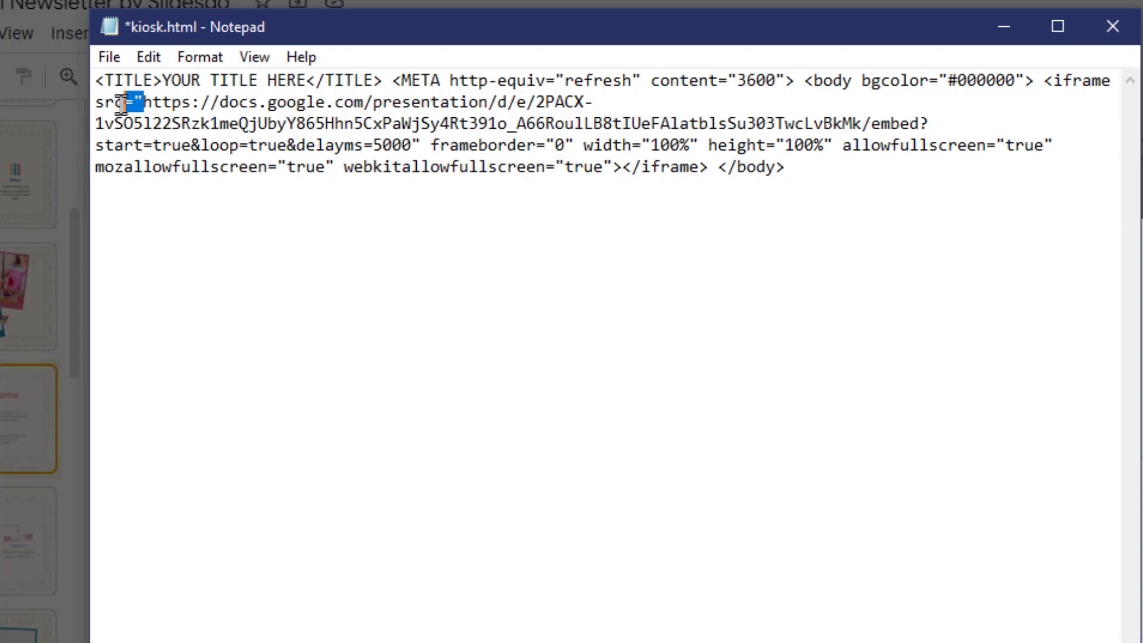
{"action": "left_click", "coordinate": [394, 308]}
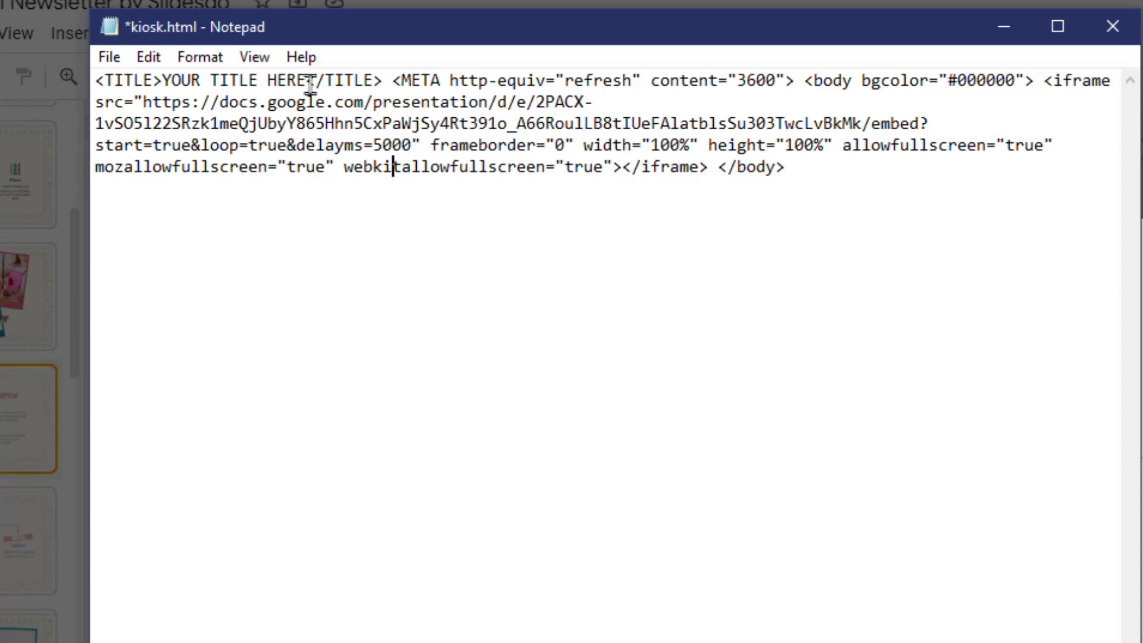
- Replace the YOUR TITLE HERE placeholder with 'My Kiosk!'
{"action": "left_click_drag", "start_coordinate": [305, 84], "coordinate": [161, 80]}
{"action": "type", "text": "My Kiso"}
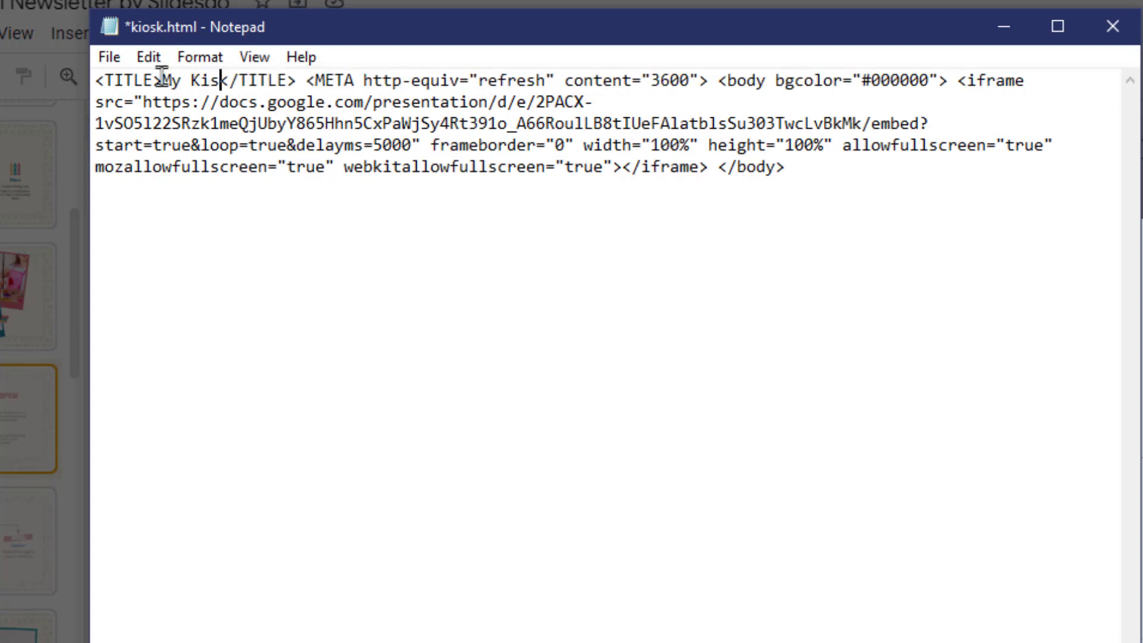
{"action": "key", "text": "BackSpace"}
{"action": "key", "text": "BackSpace"}
{"action": "type", "text": "osk!"}
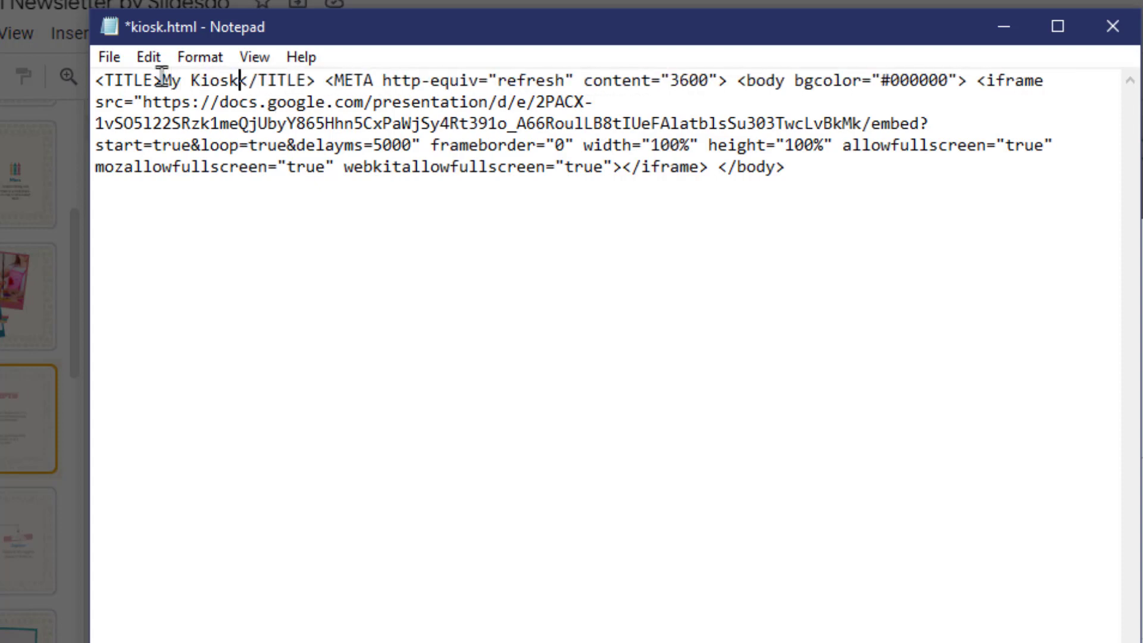
{"action": "left_click", "coordinate": [487, 220]}
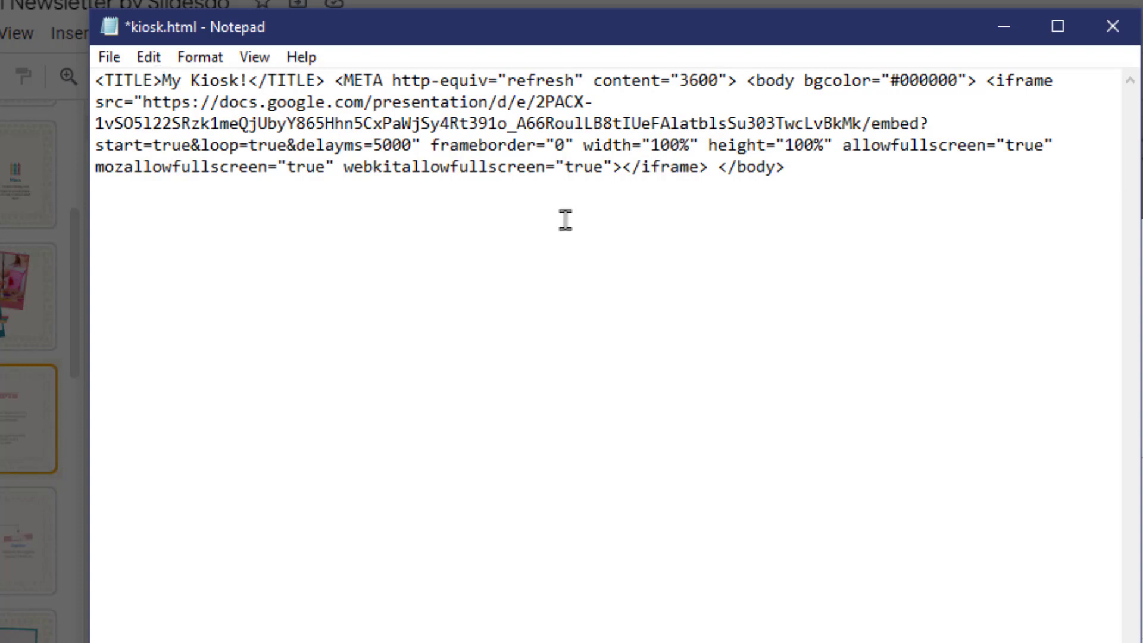
- Review the guide's Step 6 refresh, slide delay and background settings, then return to kiosk.html
{"action": "key", "text": "alt+Tab"}
{"action": "left_click_drag", "start_coordinate": [728, 300], "coordinate": [860, 301]}
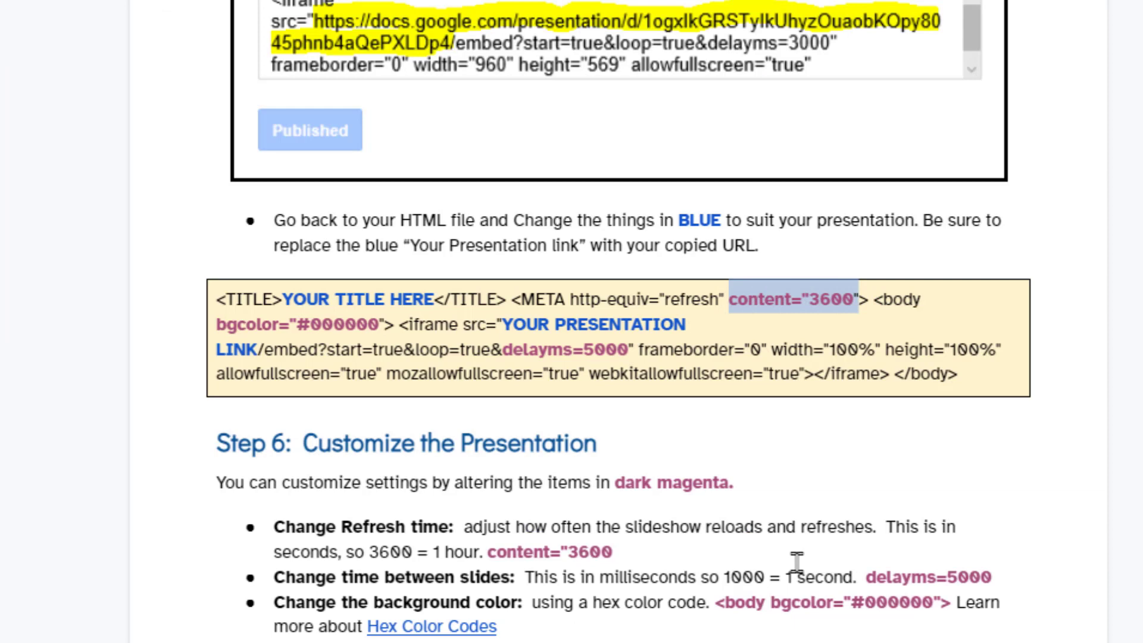
{"action": "scroll", "coordinate": [545, 351], "scroll_direction": "down", "scroll_amount": 4}
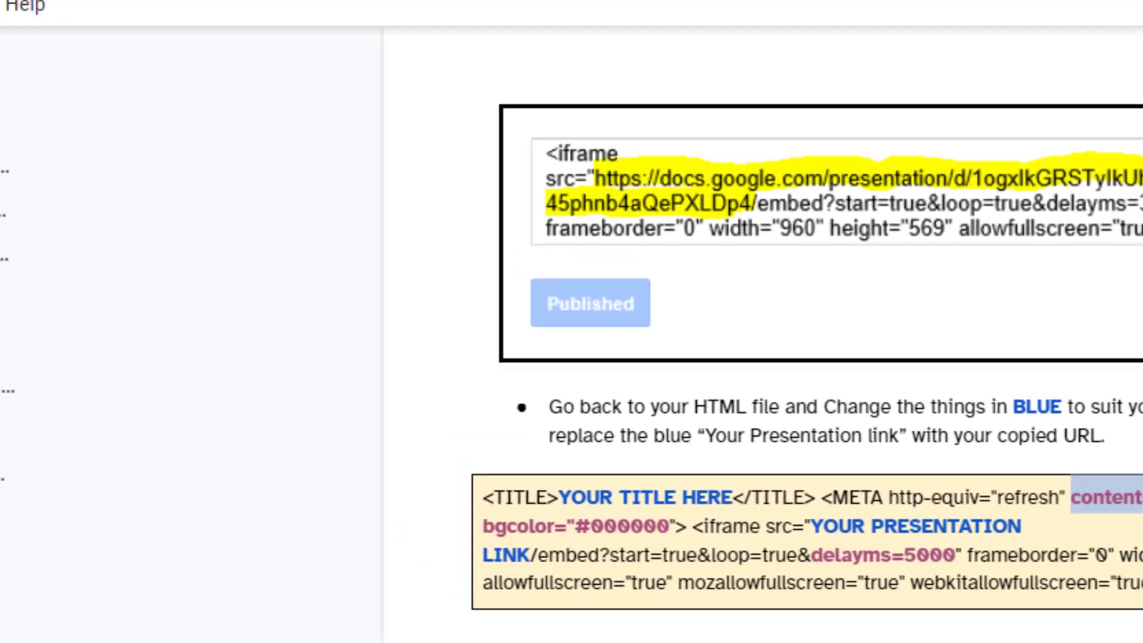
{"action": "key", "text": "alt+Tab"}
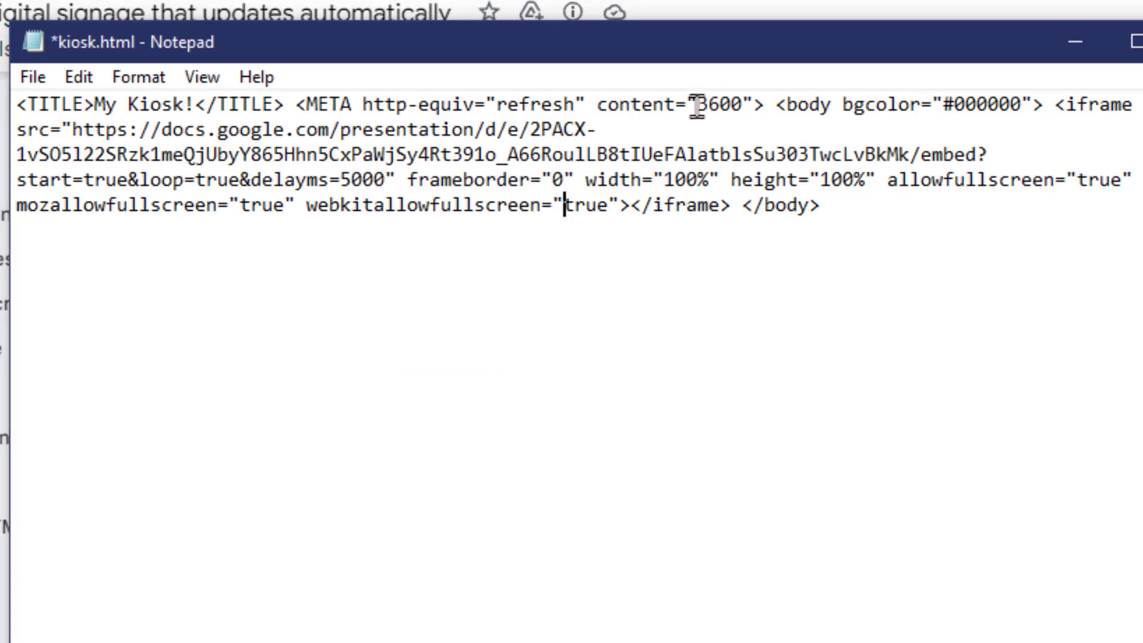
- Change the slide delay from 5000 to 3000, keeping refresh 3600 and background #000000
{"action": "left_click_drag", "start_coordinate": [697, 104], "coordinate": [744, 104]}
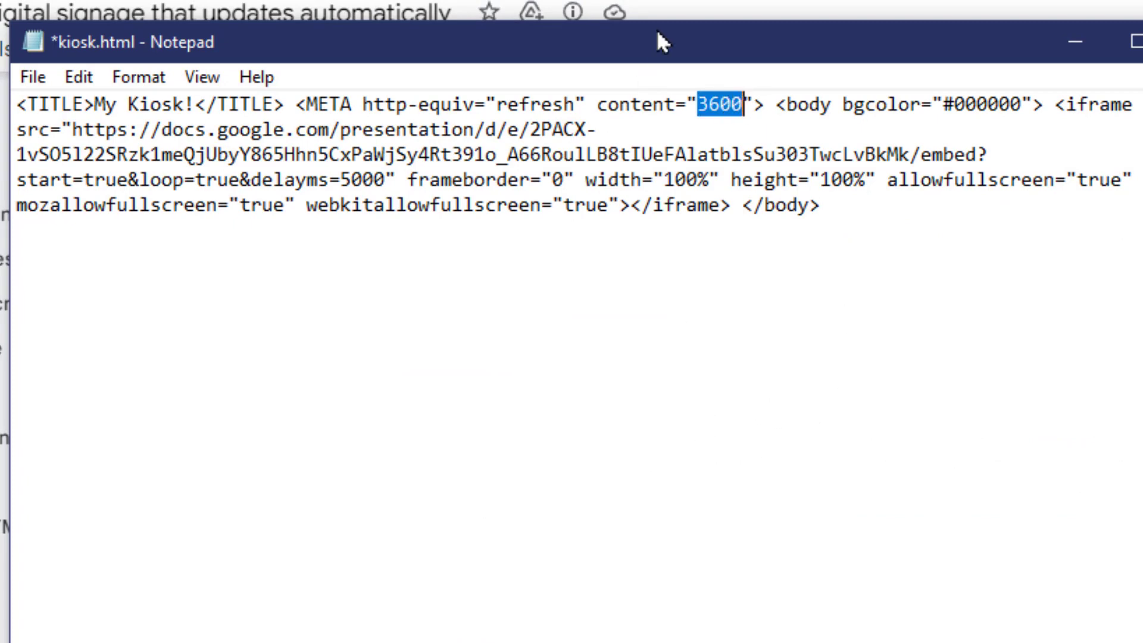
{"action": "left_click", "coordinate": [853, 222]}
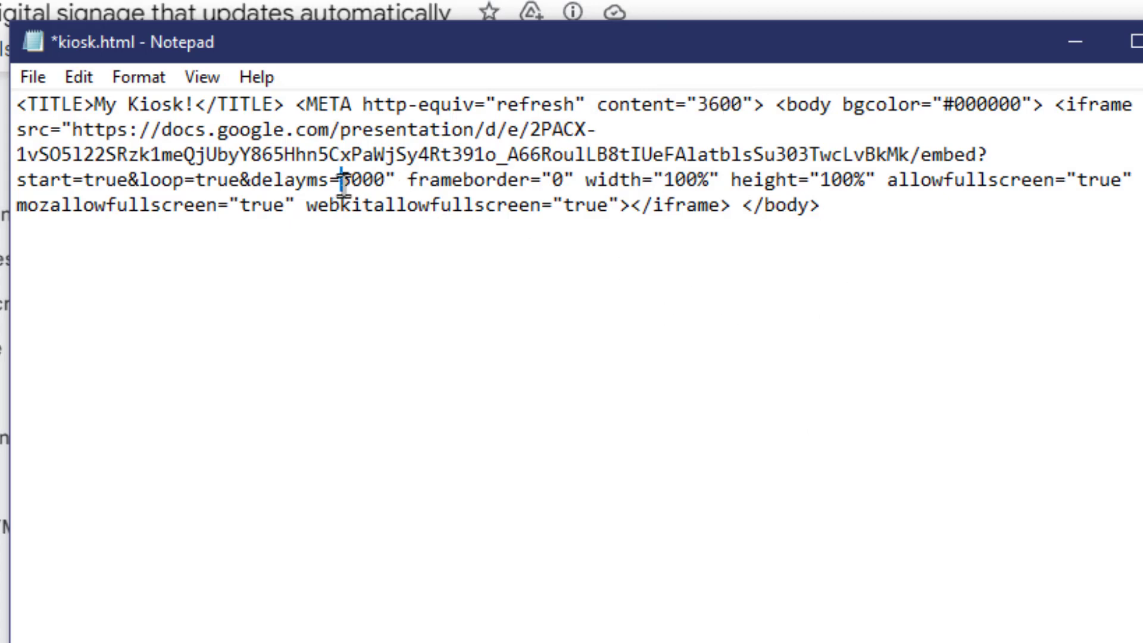
{"action": "left_click_drag", "start_coordinate": [342, 180], "coordinate": [386, 178]}
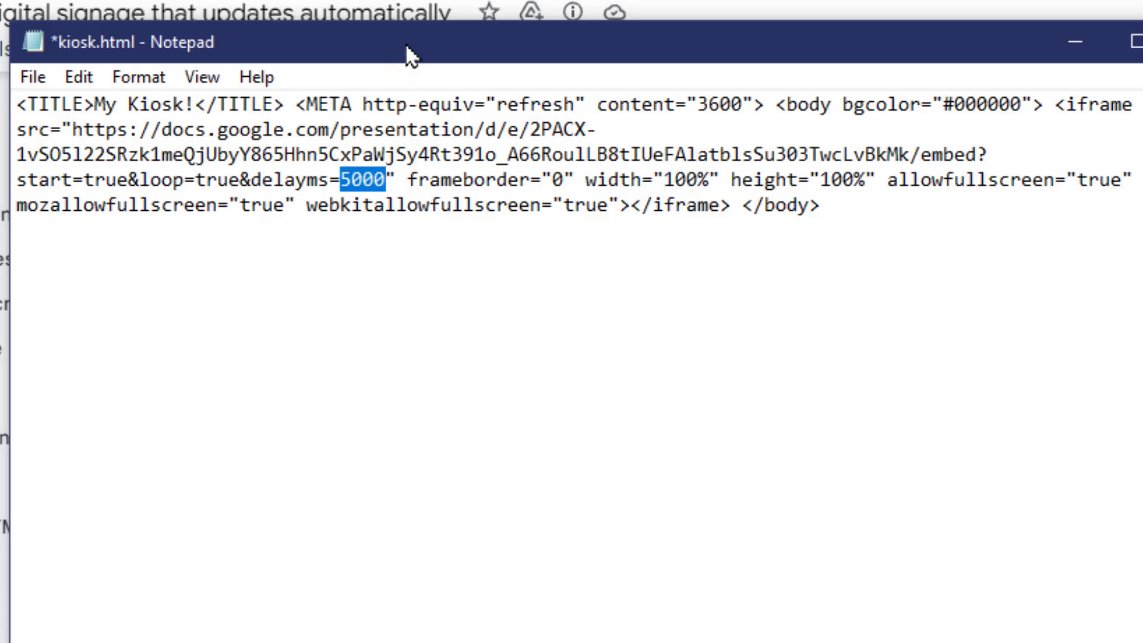
{"action": "left_click_drag", "start_coordinate": [403, 56], "coordinate": [373, 92]}
{"action": "left_click", "coordinate": [321, 216]}
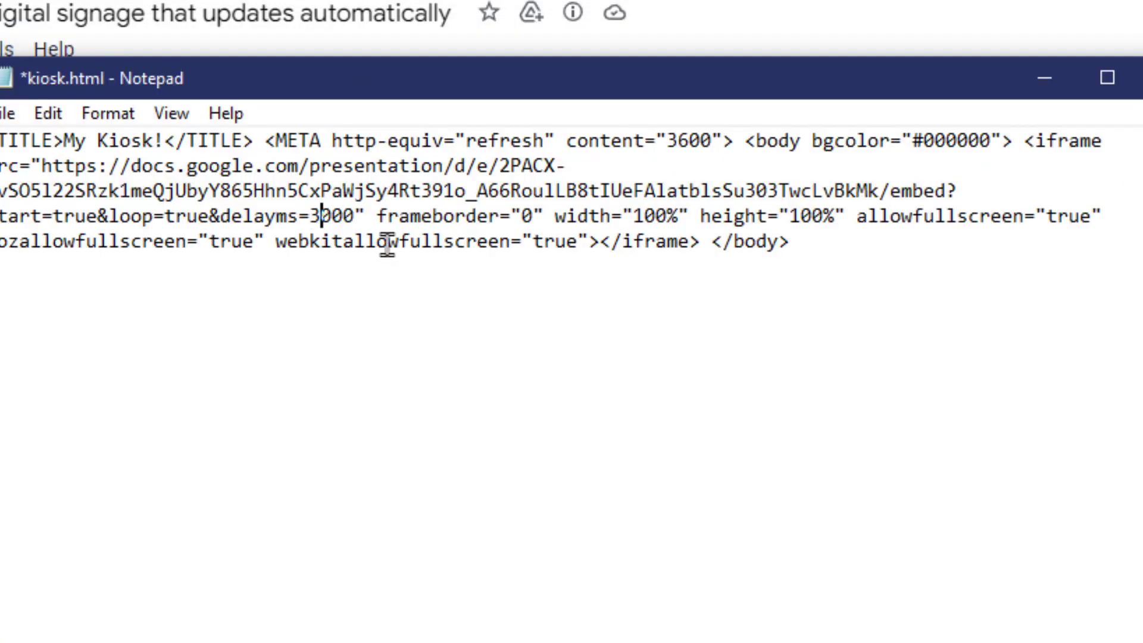
{"action": "left_click", "coordinate": [836, 255]}
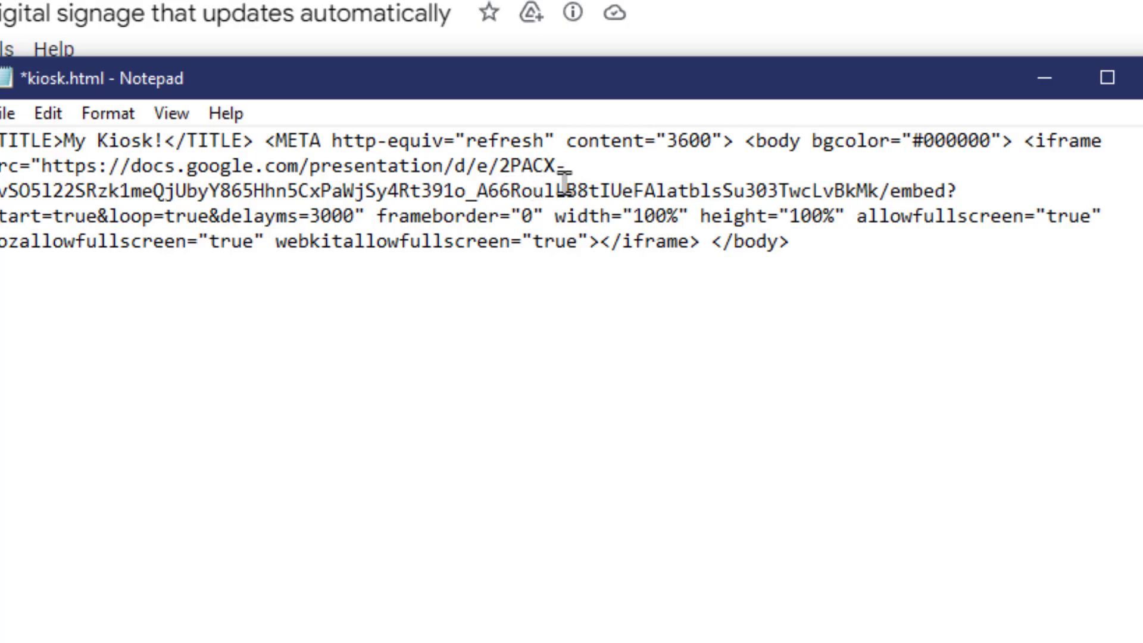
{"action": "left_click_drag", "start_coordinate": [921, 141], "coordinate": [991, 141]}
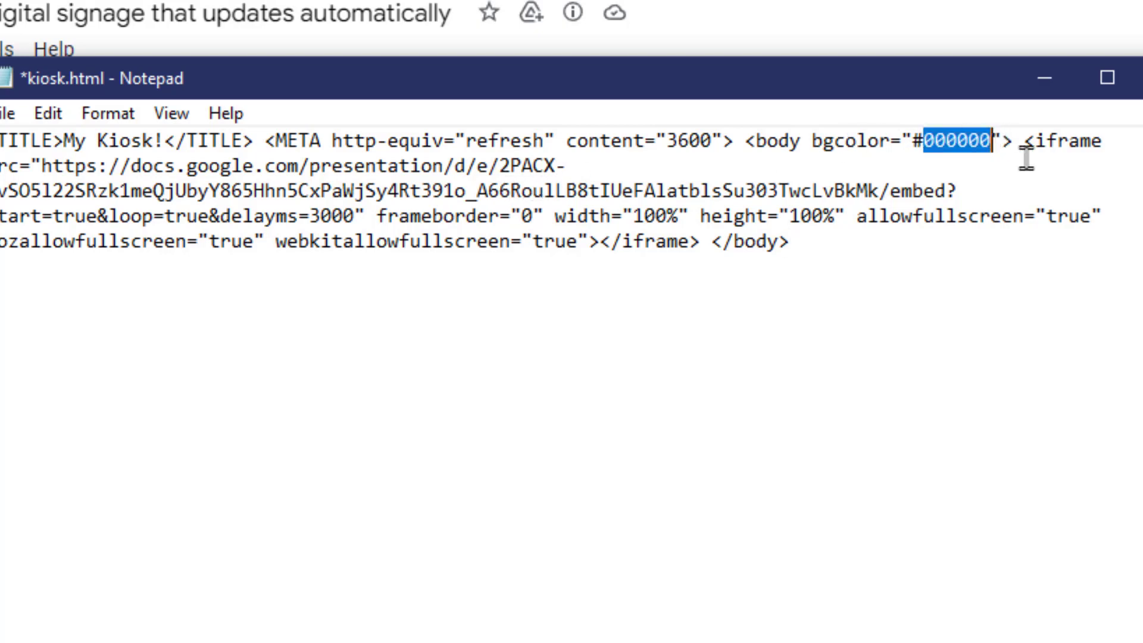
{"action": "left_click", "coordinate": [856, 270]}
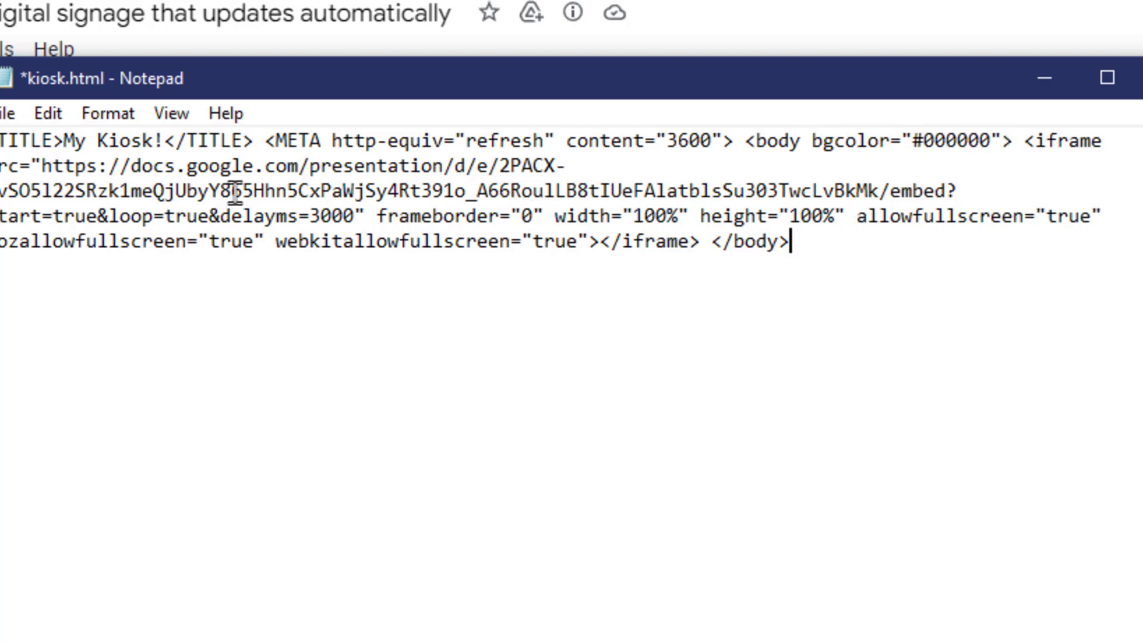
- Save kiosk.html from Notepad's File menu
{"action": "left_click", "coordinate": [8, 114]}
{"action": "mouse_move", "coordinate": [47, 113]}
{"action": "left_click", "coordinate": [36, 248]}
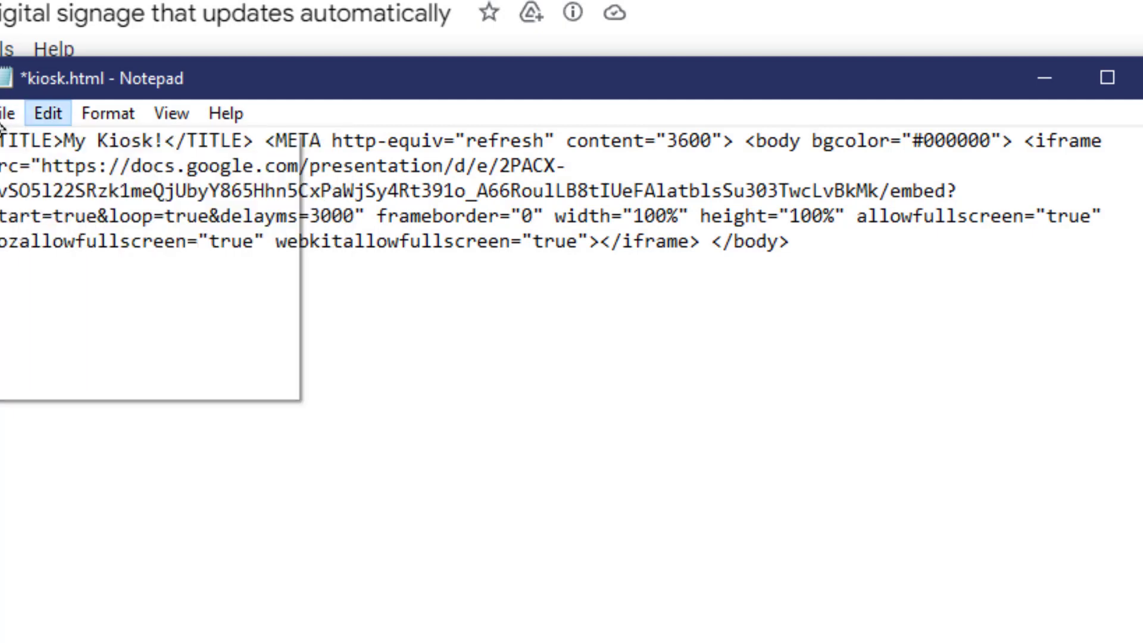
{"action": "left_click", "coordinate": [7, 113]}
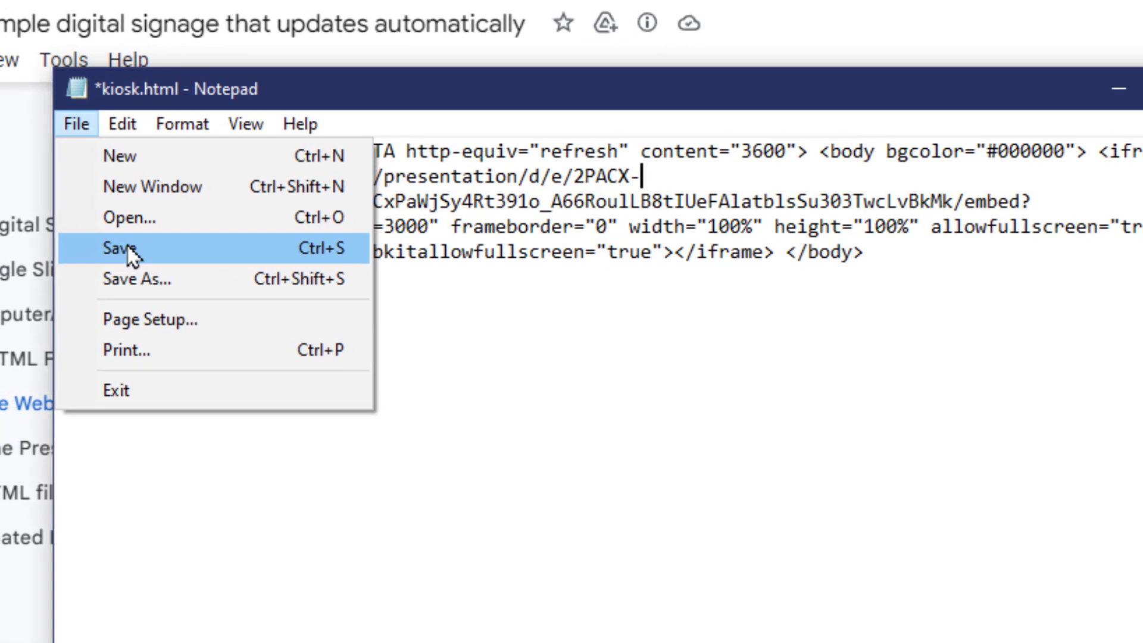
{"action": "left_click", "coordinate": [129, 253]}
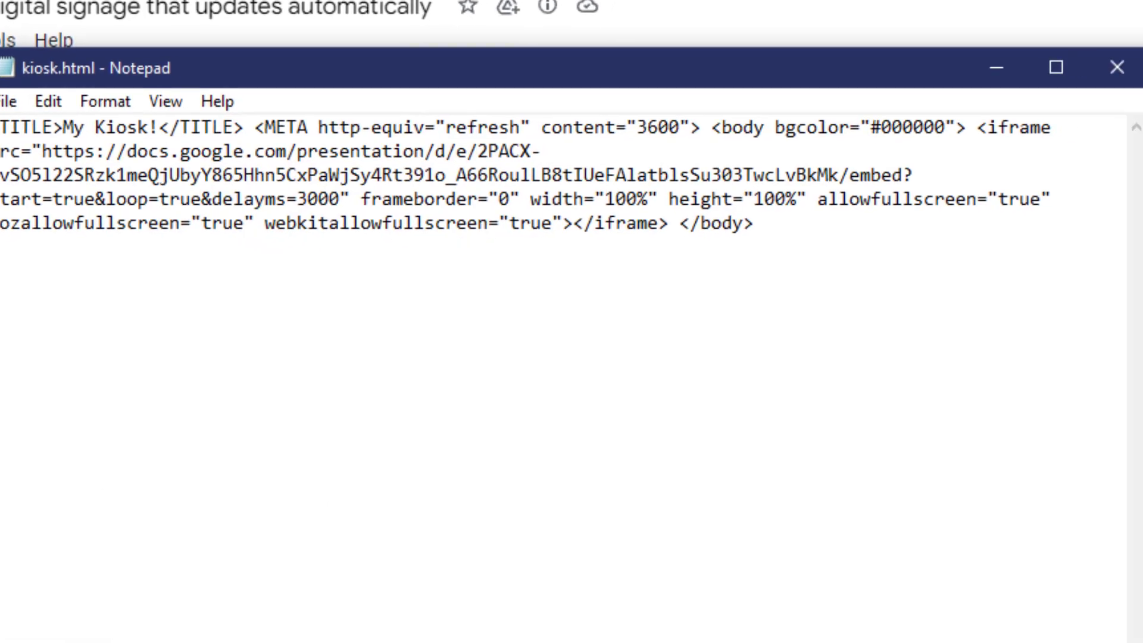
- Close Notepad and open kiosk.html from Downloads\TT via Open with
{"action": "key", "text": "alt+F4"}
{"action": "right_click", "coordinate": [580, 268]}
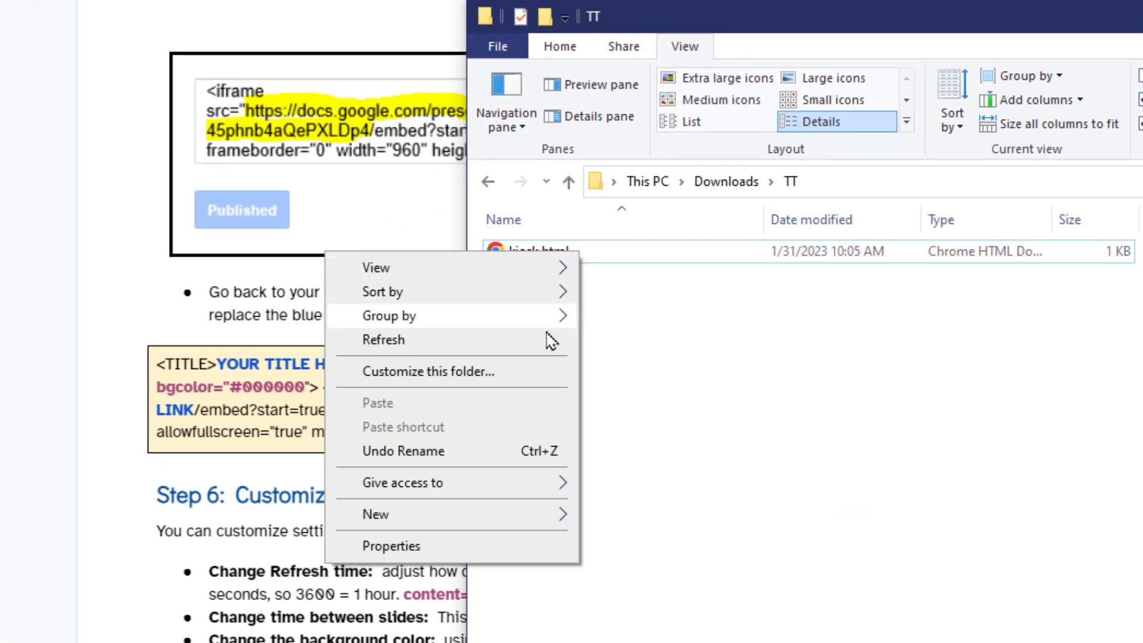
{"action": "left_click", "coordinate": [559, 258]}
{"action": "right_click", "coordinate": [559, 258]}
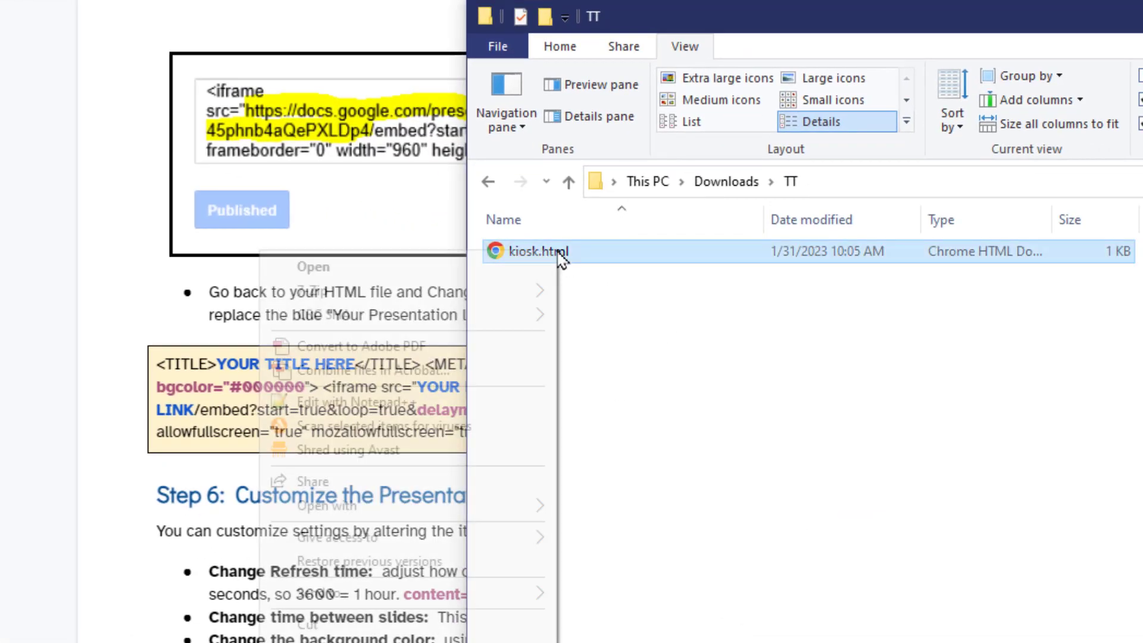
{"action": "mouse_move", "coordinate": [417, 505]}
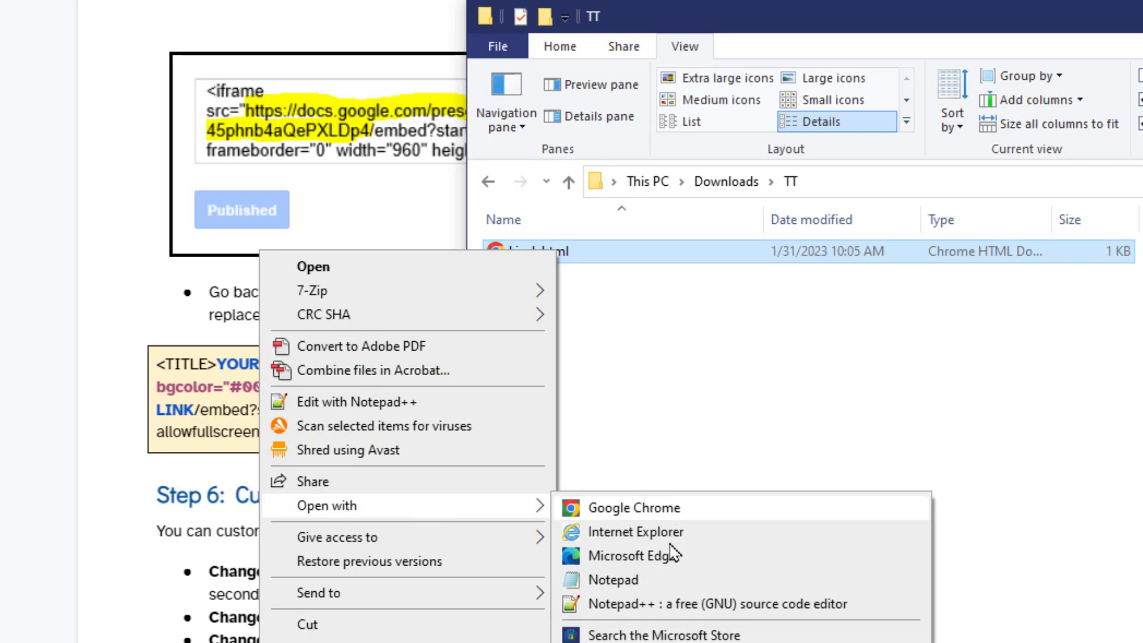
{"action": "left_click", "coordinate": [666, 580]}
{"action": "key", "text": "alt+F4"}
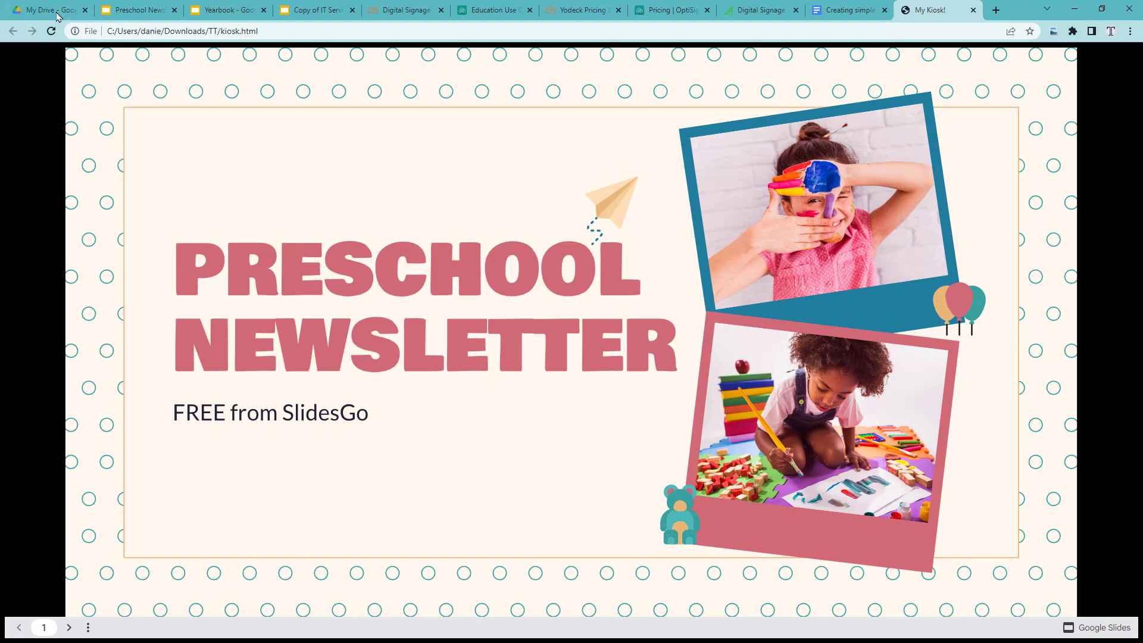
- Let the kiosk slideshow auto-advance in Chrome and switch it to full screen with F11
{"action": "mouse_move", "coordinate": [55, 15]}
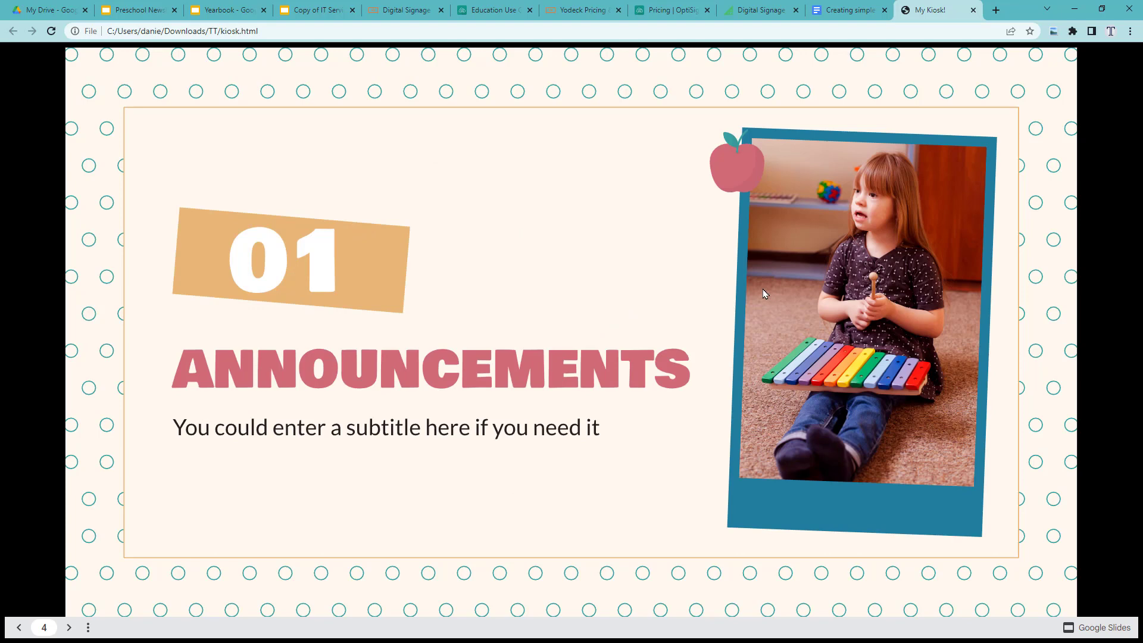
{"action": "key", "text": "F11"}
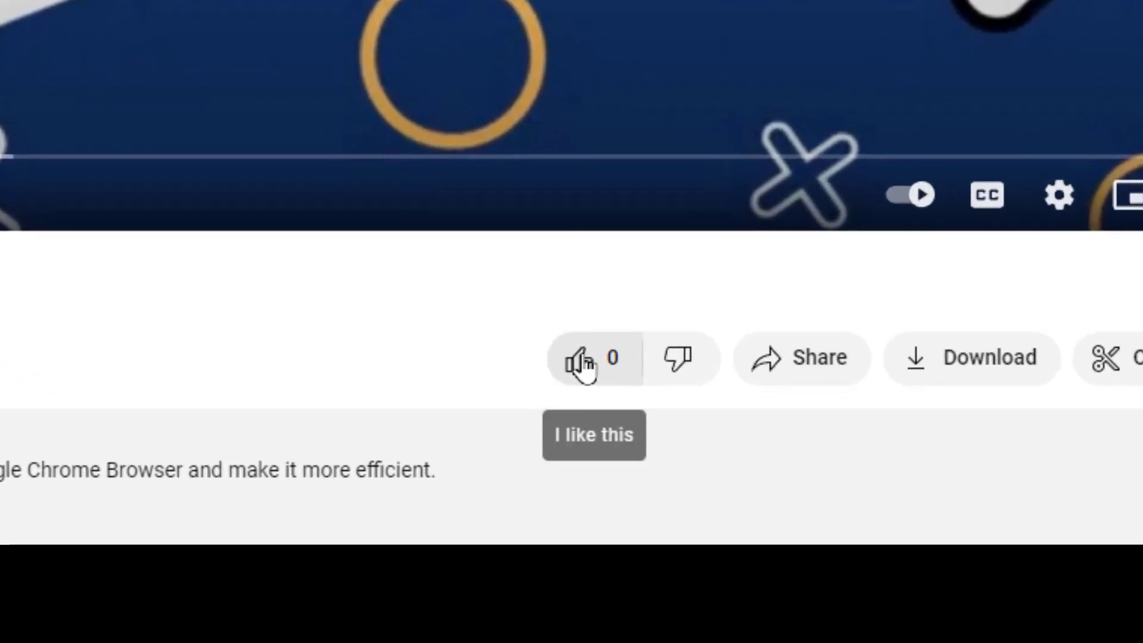
- Like the video and subscribe to its channel with notifications set to All
{"action": "left_click", "coordinate": [570, 382]}
{"action": "scroll", "coordinate": [485, 381], "scroll_direction": "down", "scroll_amount": 3}
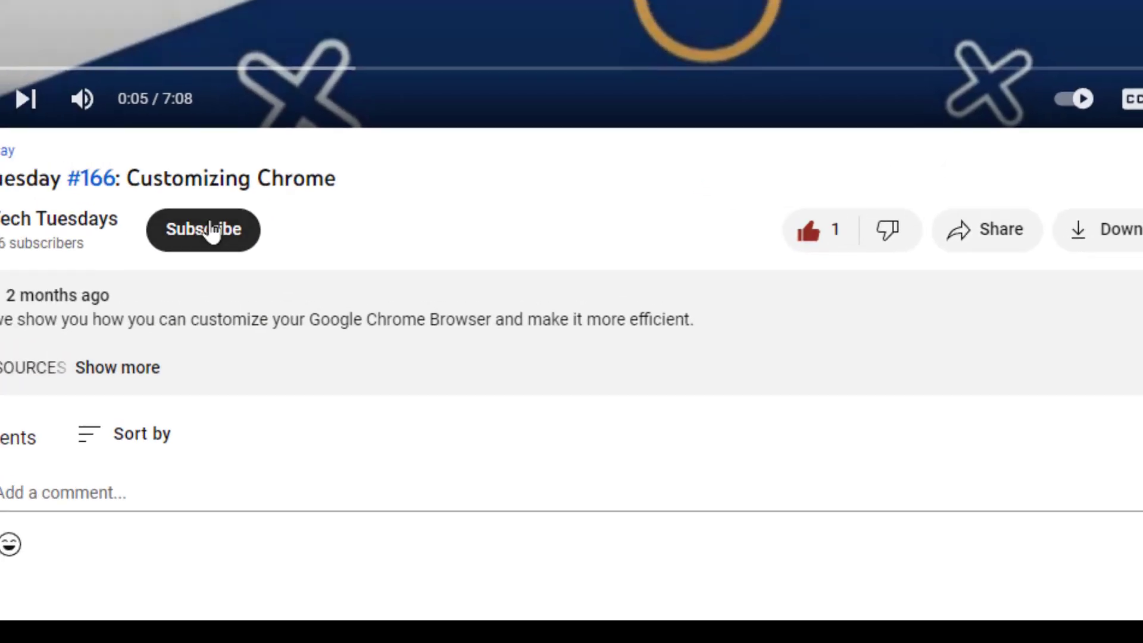
{"action": "left_click", "coordinate": [211, 232]}
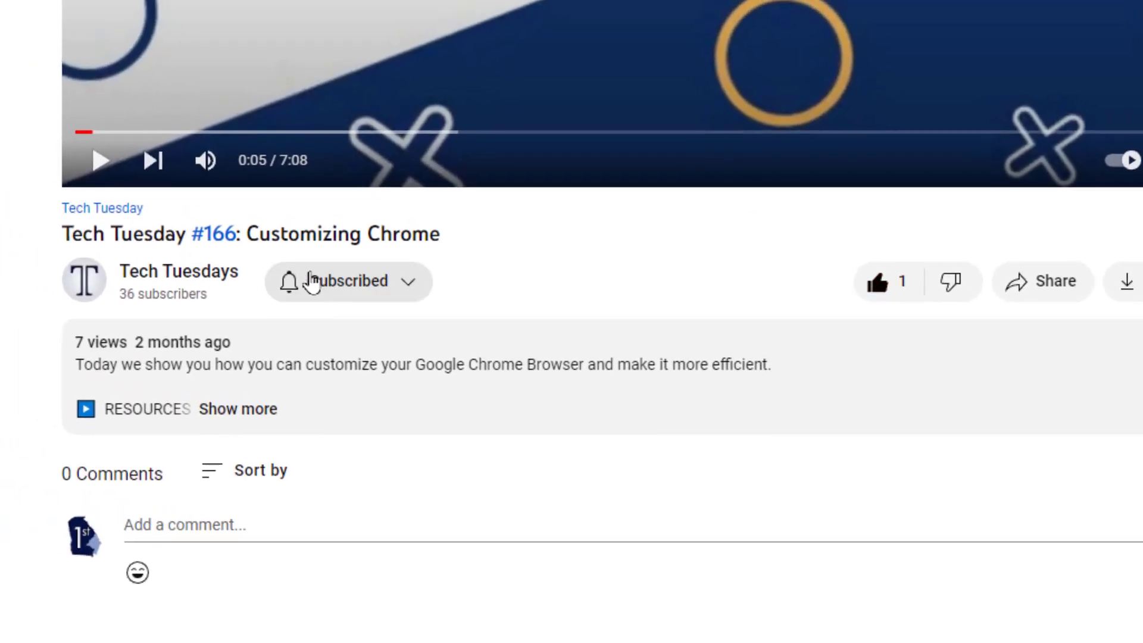
{"action": "left_click", "coordinate": [251, 233]}
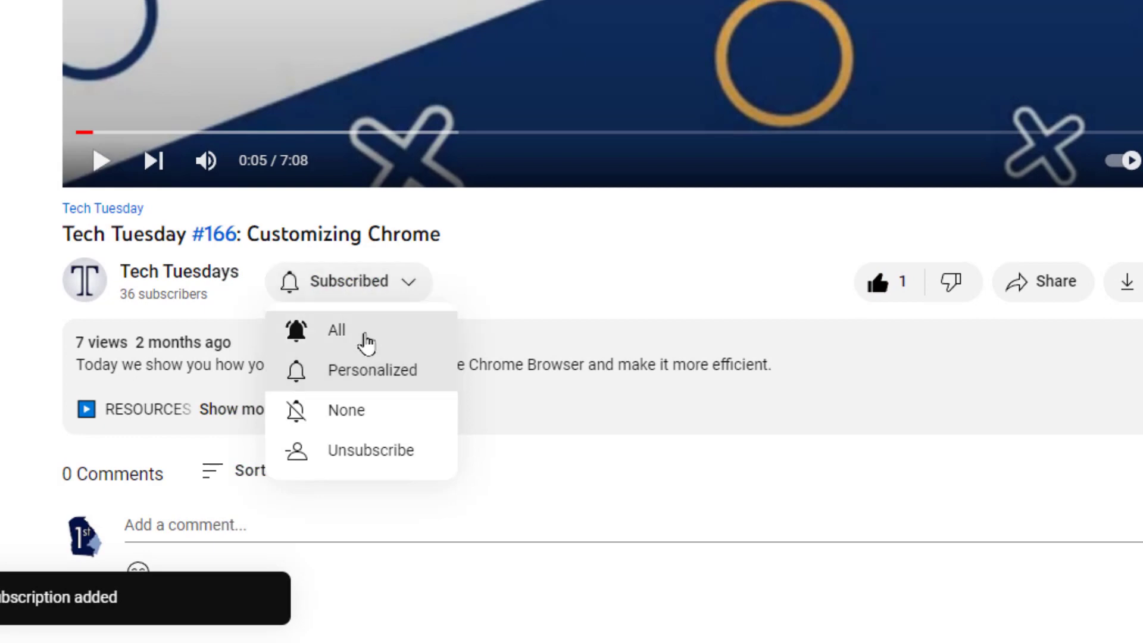
{"action": "left_click", "coordinate": [366, 342]}
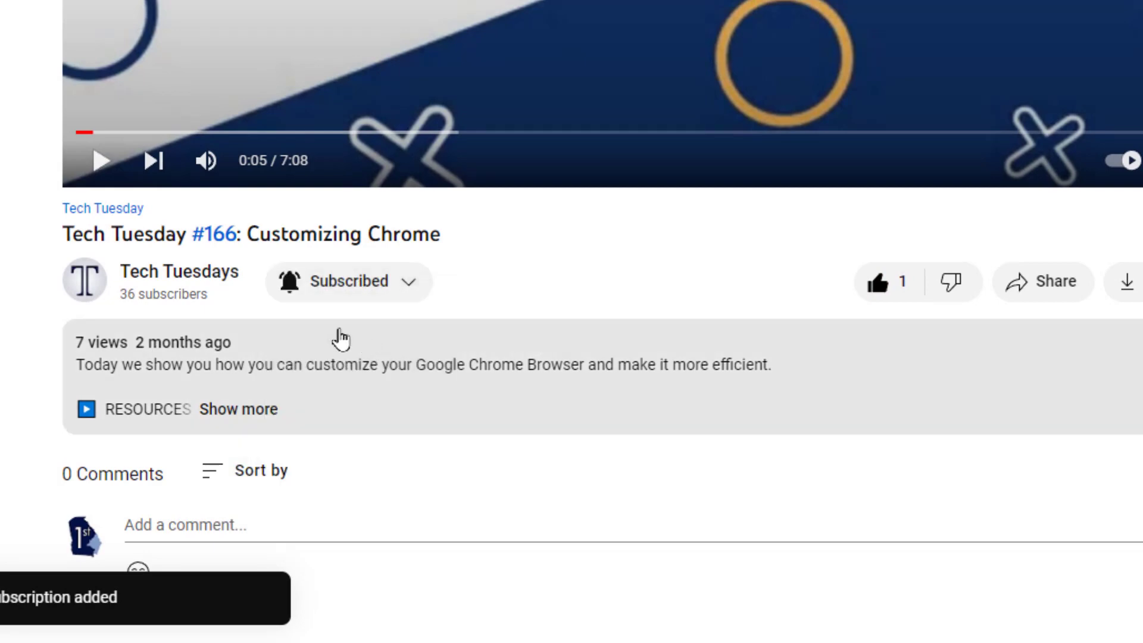
- Draft the comment 'Need more spreadsheet videos!' and bring up the video's share options
{"action": "scroll", "coordinate": [823, 336], "scroll_direction": "down", "scroll_amount": 1}
{"action": "scroll", "coordinate": [823, 336], "scroll_direction": "down", "scroll_amount": 4}
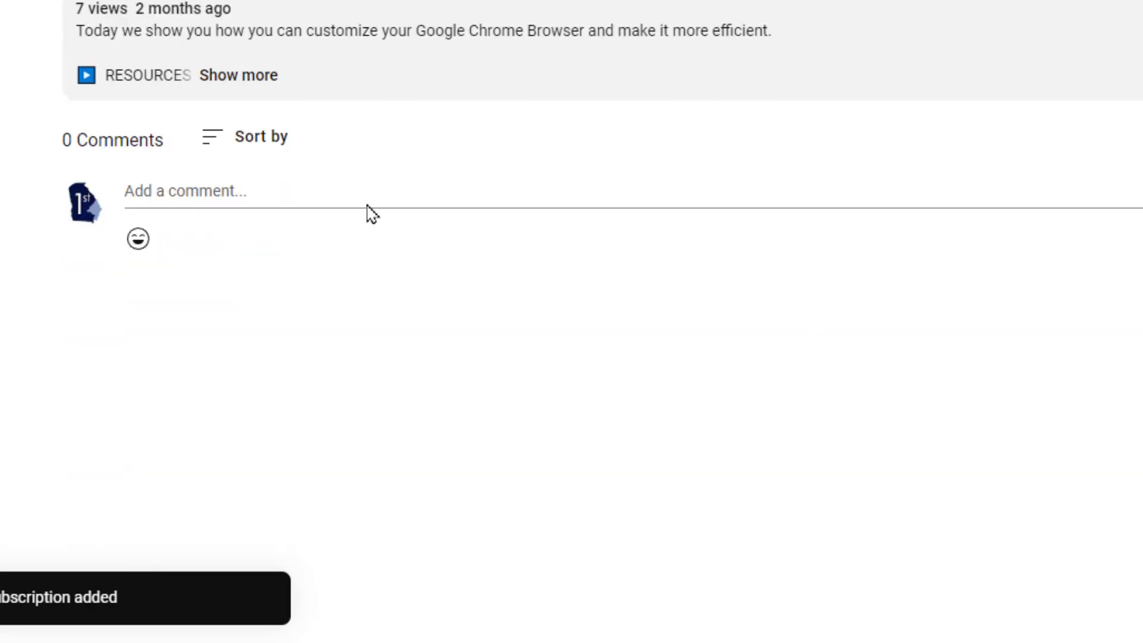
{"action": "left_click", "coordinate": [266, 188]}
{"action": "type", "text": "Need more spreadsheet videos!"}
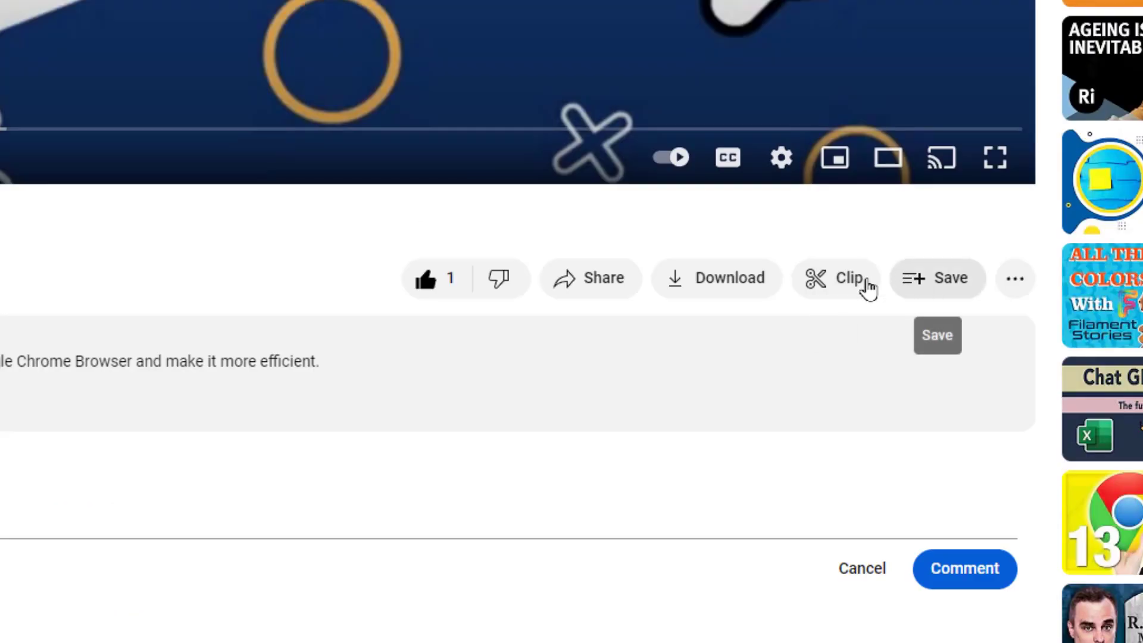
{"action": "left_click", "coordinate": [566, 284]}
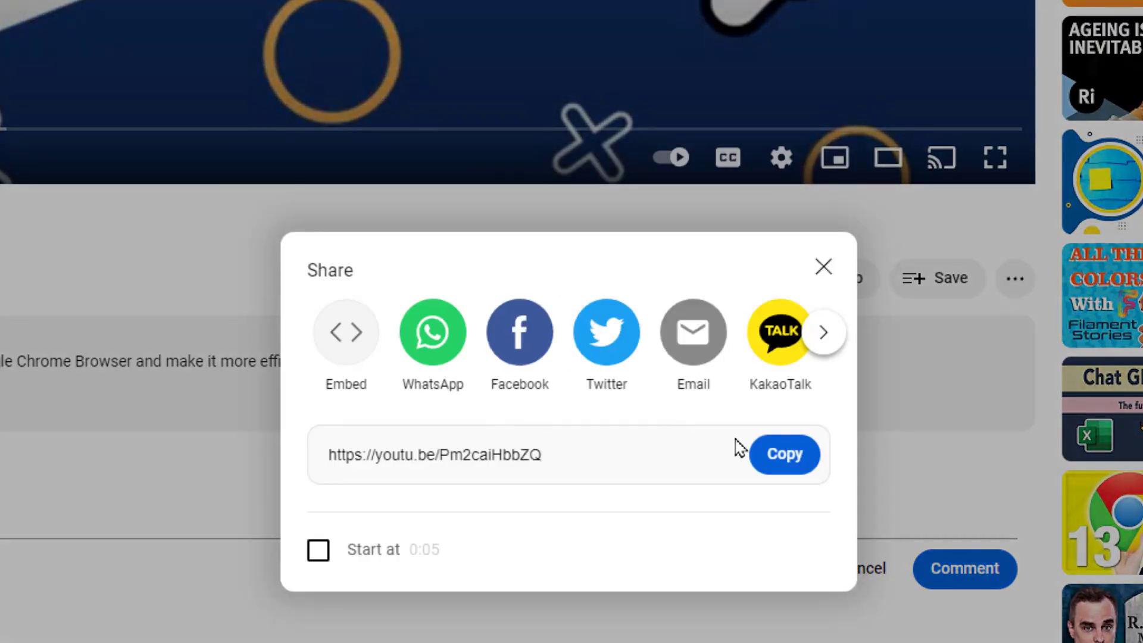